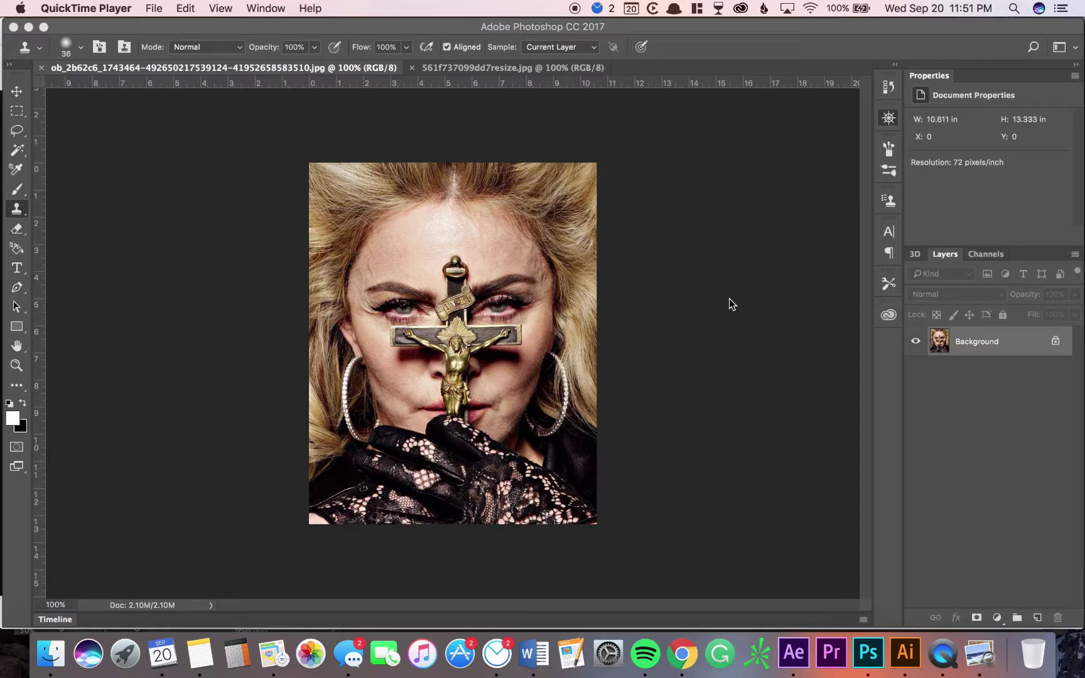
# Examine the skin texture across the forehead, eyes, cheeks and mouth of the portrait at close range.
pyautogui.click(423, 336)
pyautogui.press('super+equal')
pyautogui.press('super+equal')
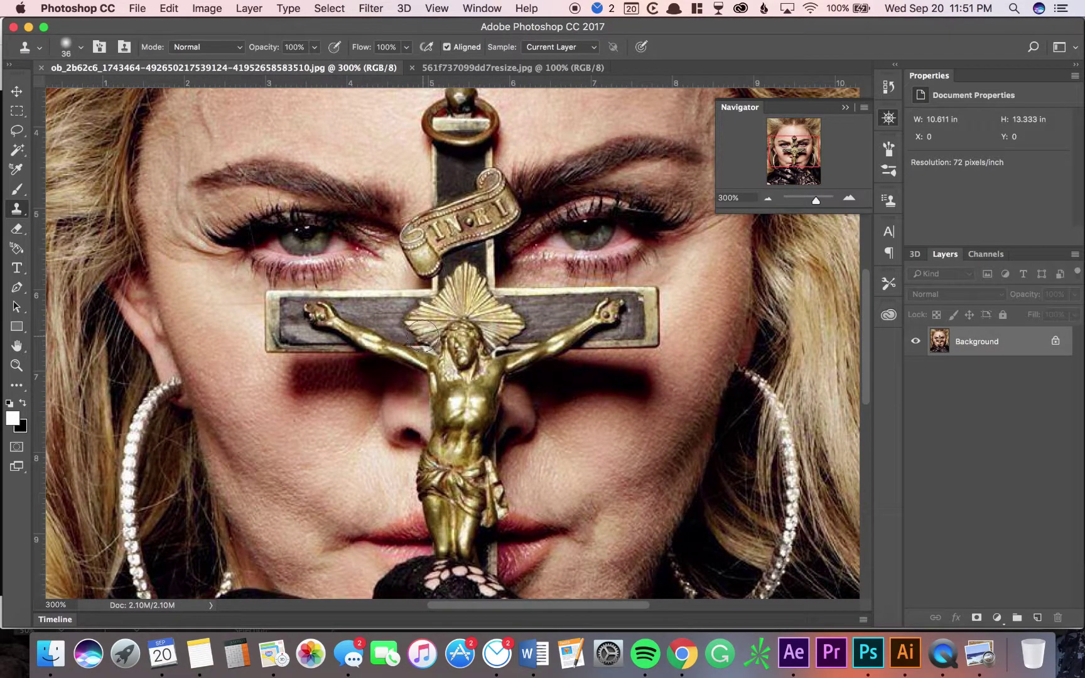
pyautogui.scroll(5, 440, 282)
pyautogui.hscroll(-4, 440, 283)
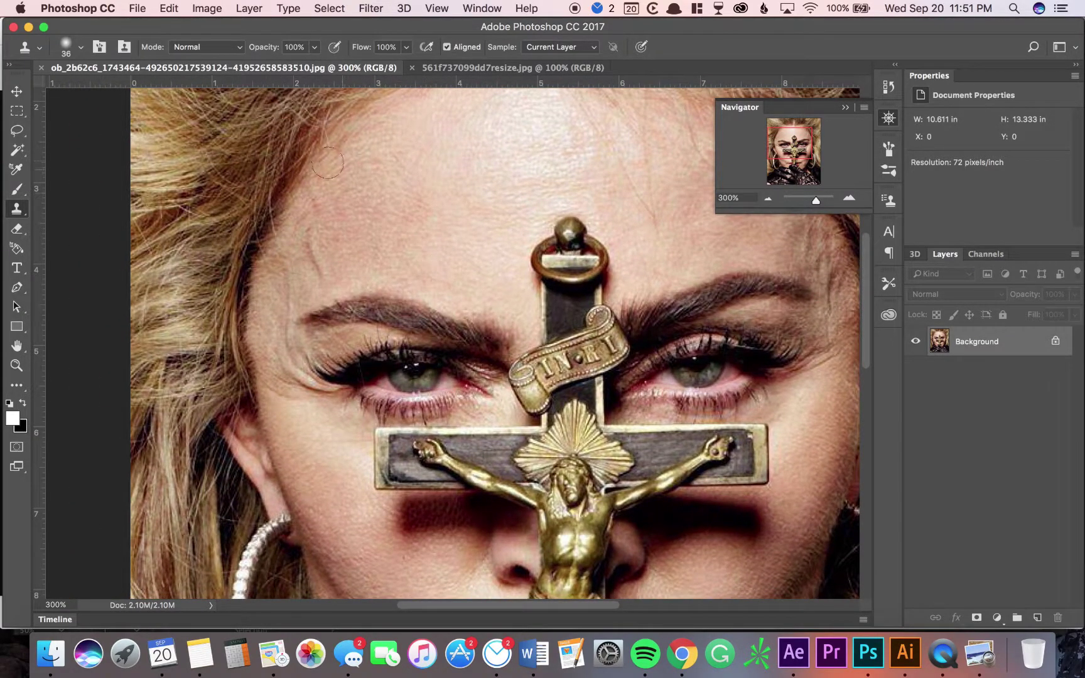
pyautogui.hscroll(9, 605, 227)
pyautogui.scroll(1, 604, 226)
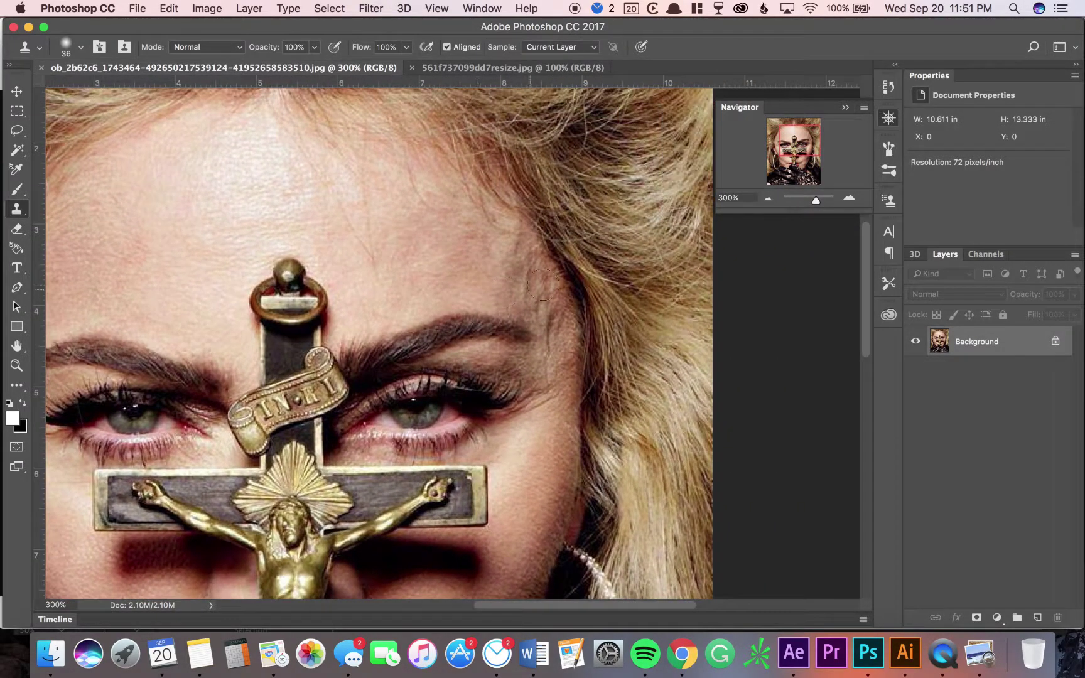
pyautogui.scroll(-9, 454, 290)
pyautogui.hscroll(-2, 453, 291)
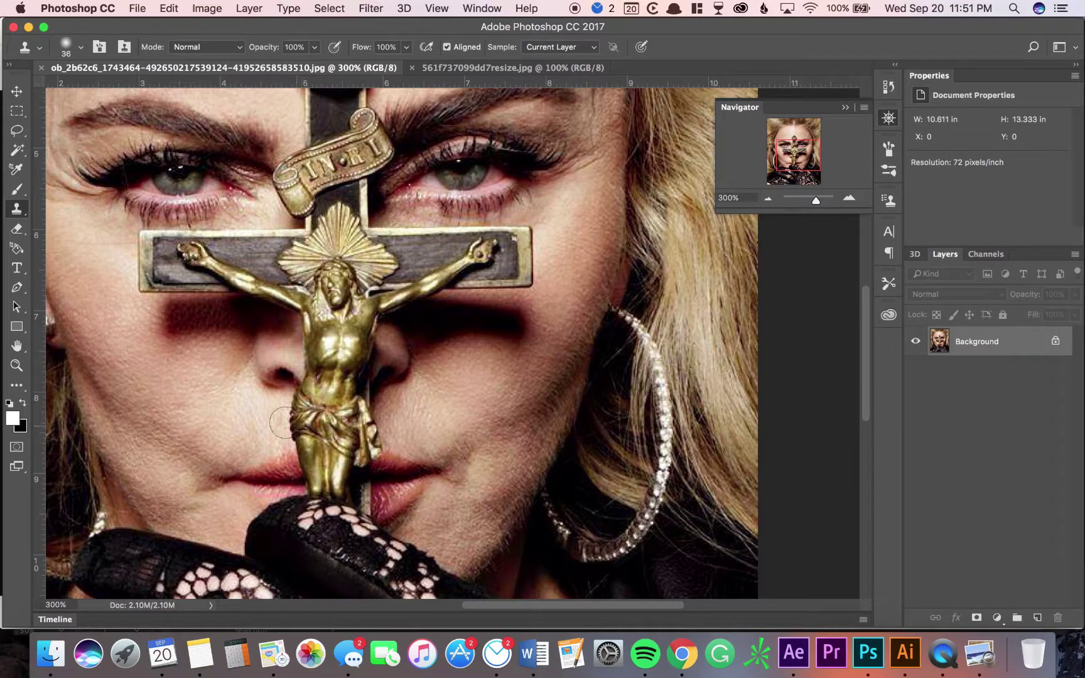
pyautogui.moveTo(615, 278); pyautogui.dragTo(663, 350)
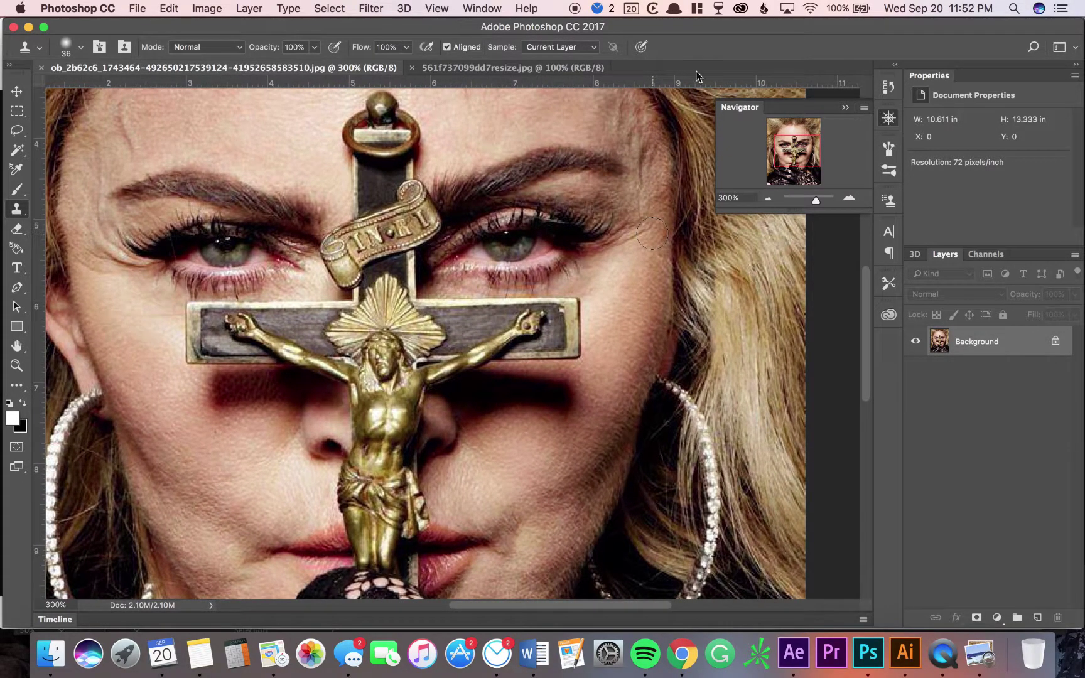
pyautogui.moveTo(819, 198); pyautogui.dragTo(811, 202)
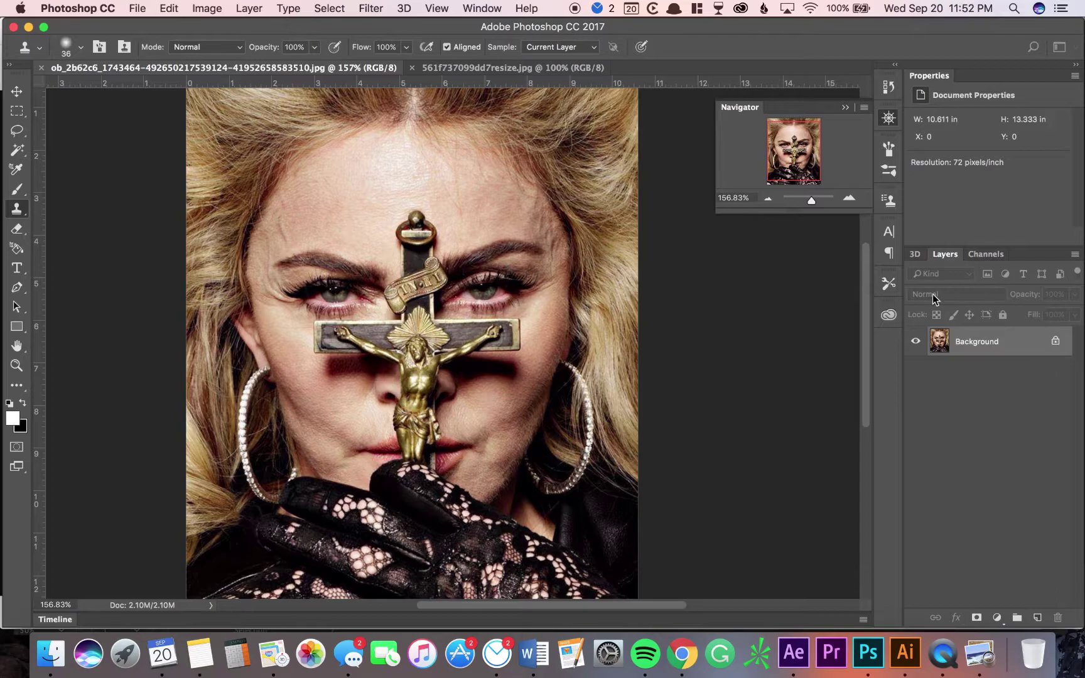
# Convert the locked Background into a regular layer named "Original".
pyautogui.doubleClick(1016, 347)
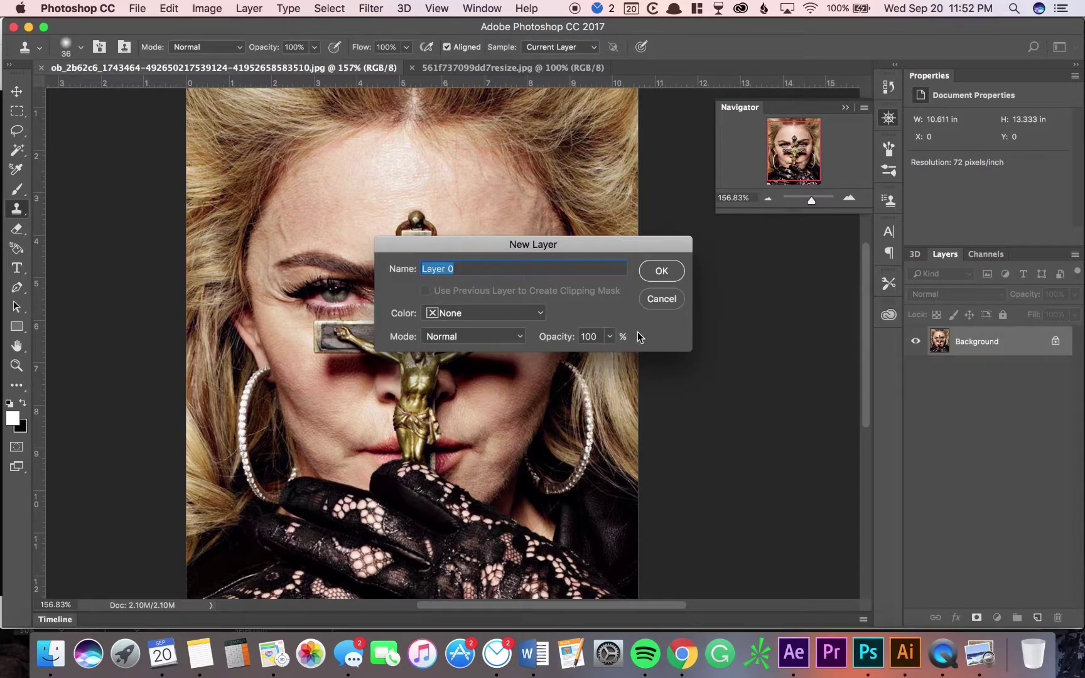
pyautogui.press('BackSpace')
pyautogui.click(671, 279)
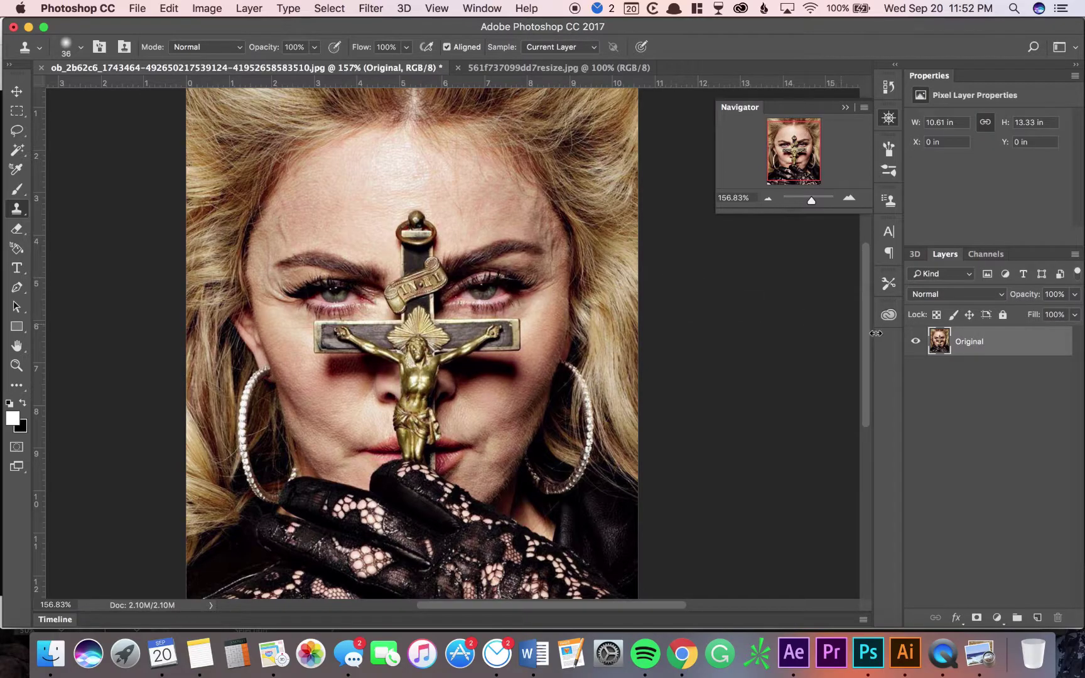
# Duplicate the Original layer within the same document under the name "Smooth".
pyautogui.rightClick(964, 344)
pyautogui.click(884, 73)
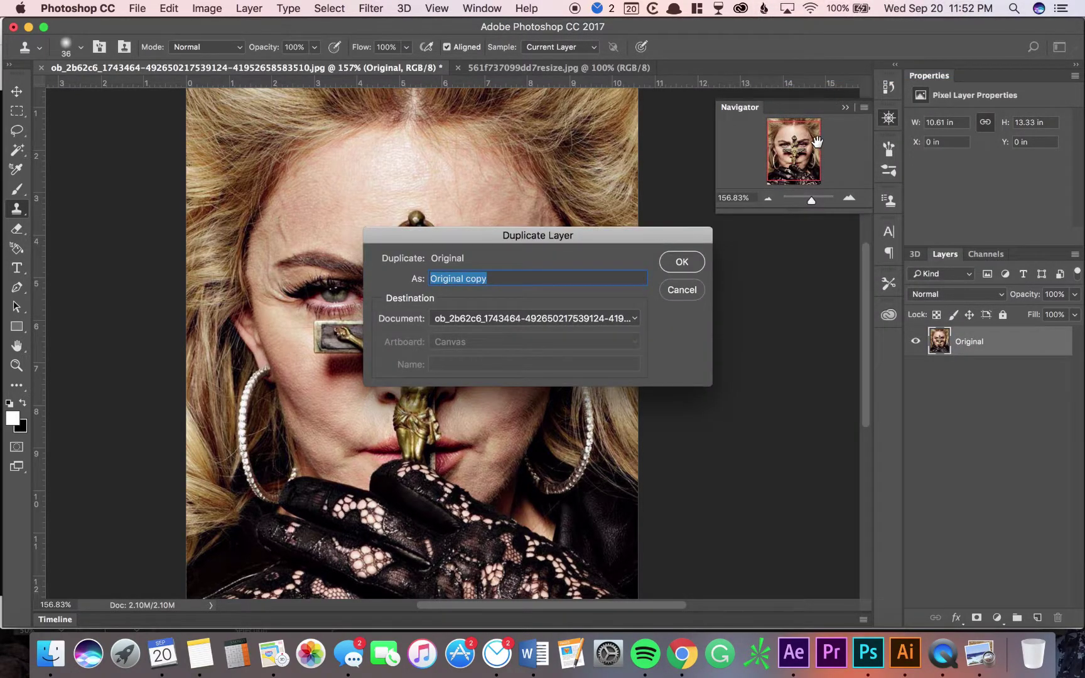
pyautogui.press('BackSpace')
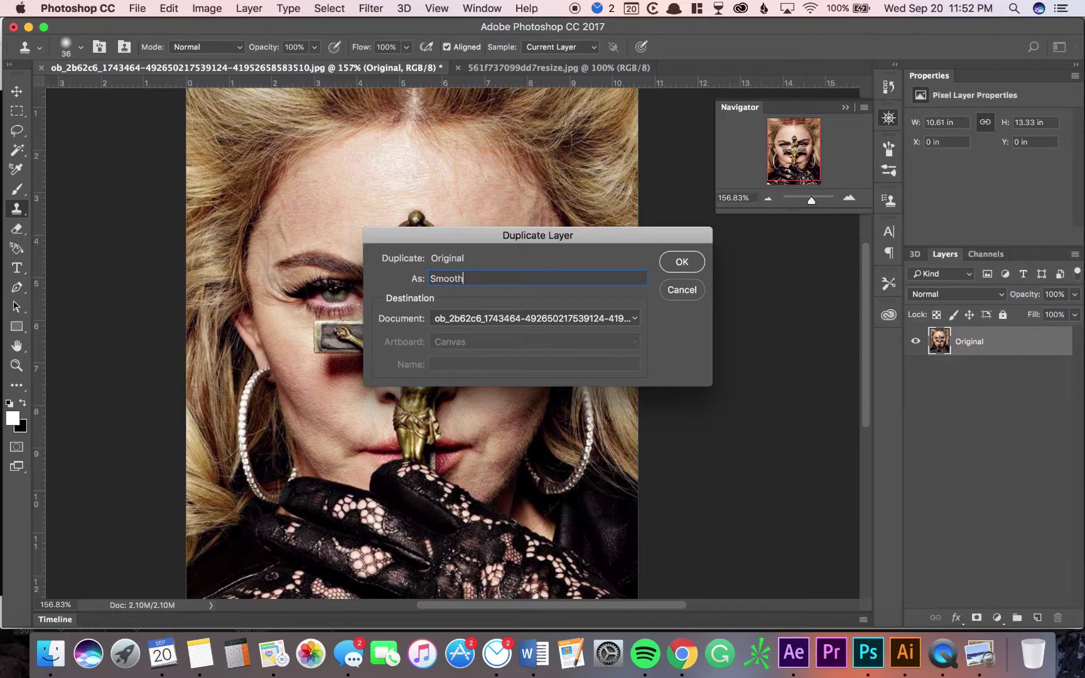
pyautogui.click(684, 262)
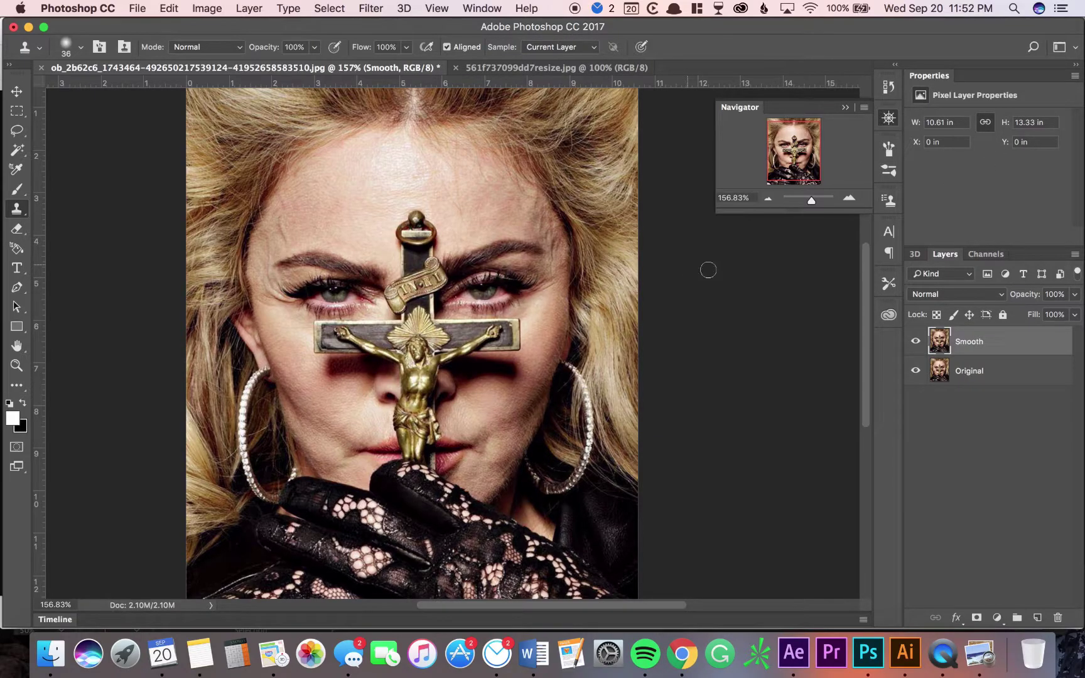
# Apply a High Pass filter with a radius of 7.4 pixels to the Smooth layer.
pyautogui.click(964, 364)
pyautogui.click(971, 348)
pyautogui.click(376, 7)
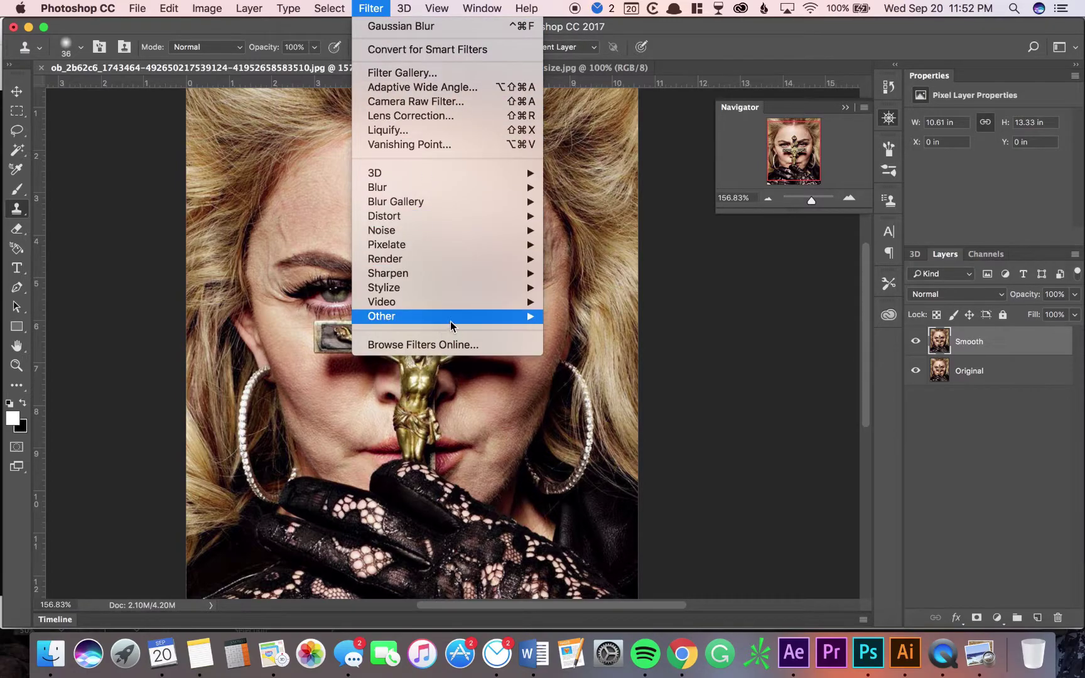
pyautogui.moveTo(450, 323)
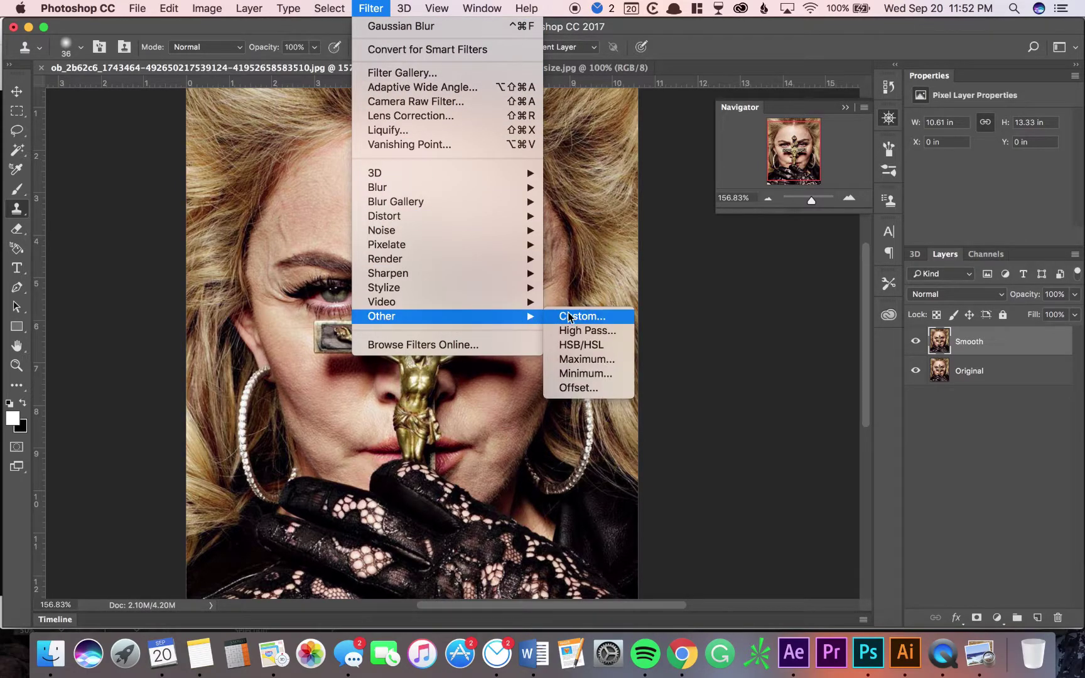
pyautogui.click(596, 336)
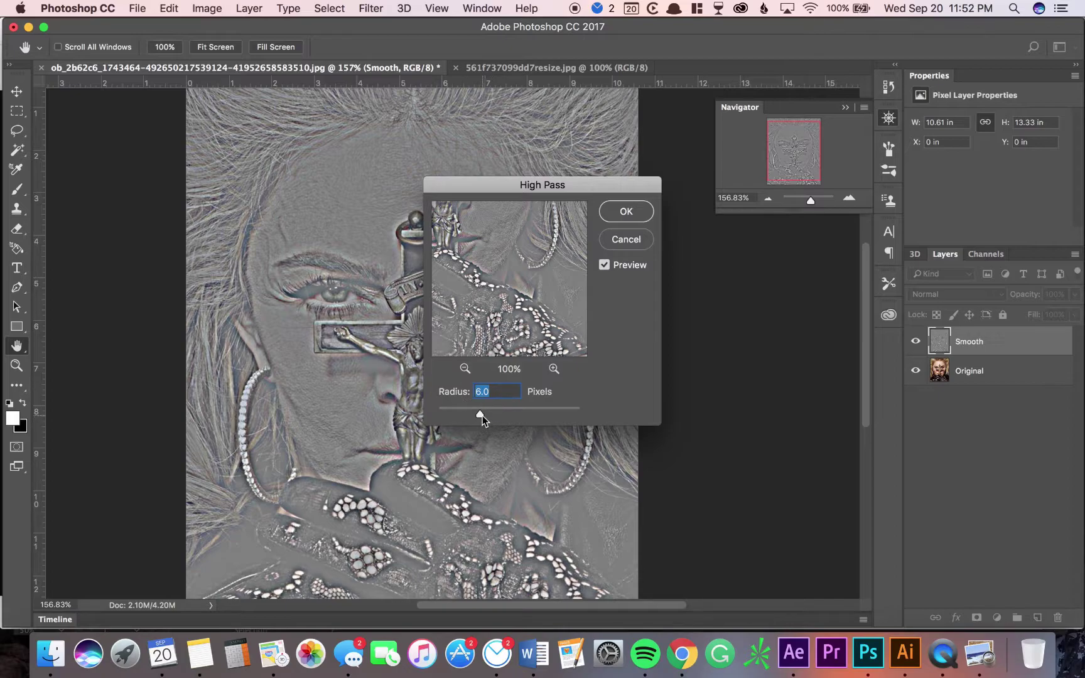
pyautogui.moveTo(471, 413)
pyautogui.mouseDown()
pyautogui.moveTo(450, 419)
pyautogui.moveTo(485, 419)
pyautogui.mouseUp()
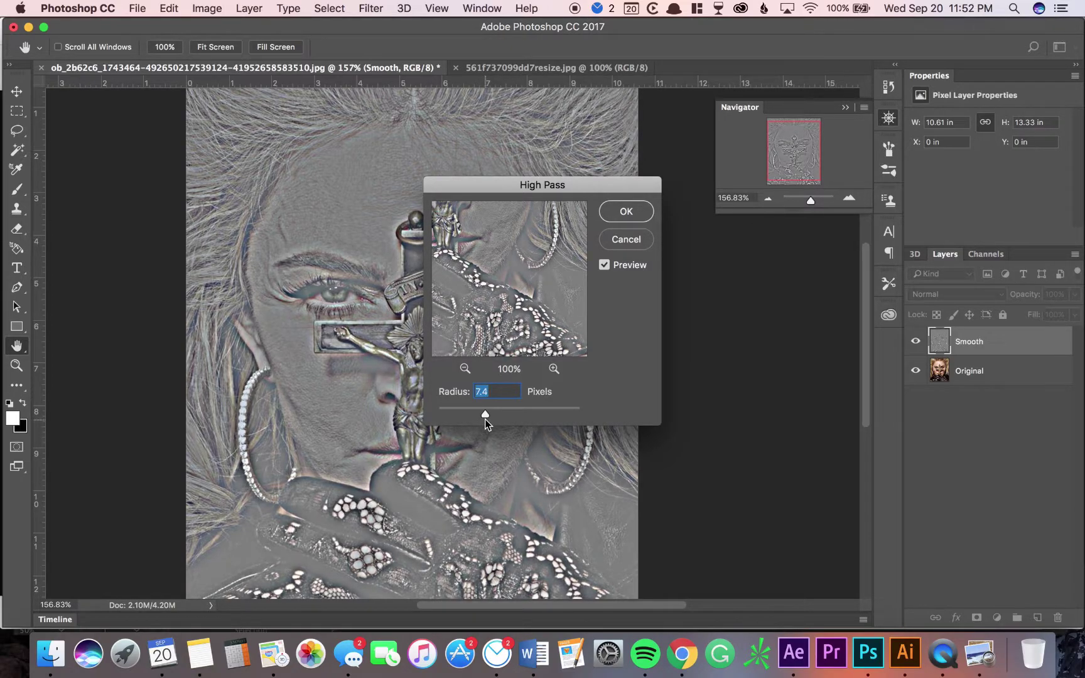
pyautogui.click(636, 213)
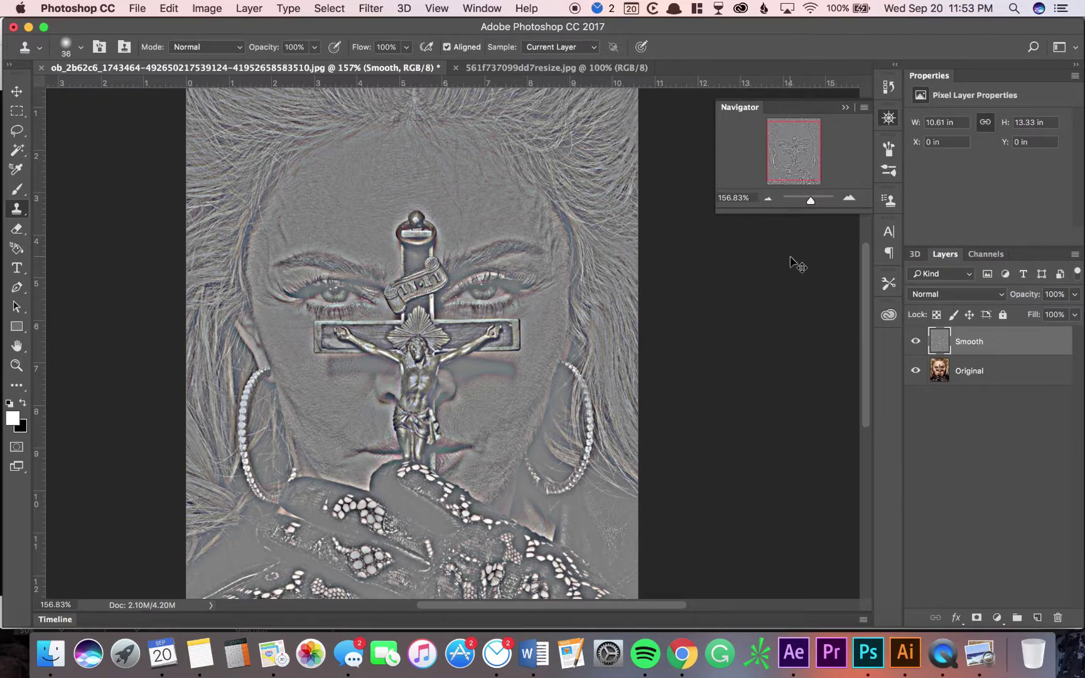
# Invert the Smooth layer's colours and hide the layer with an inverted, fully black layer mask.
pyautogui.hotkey('ctrl', 'i')
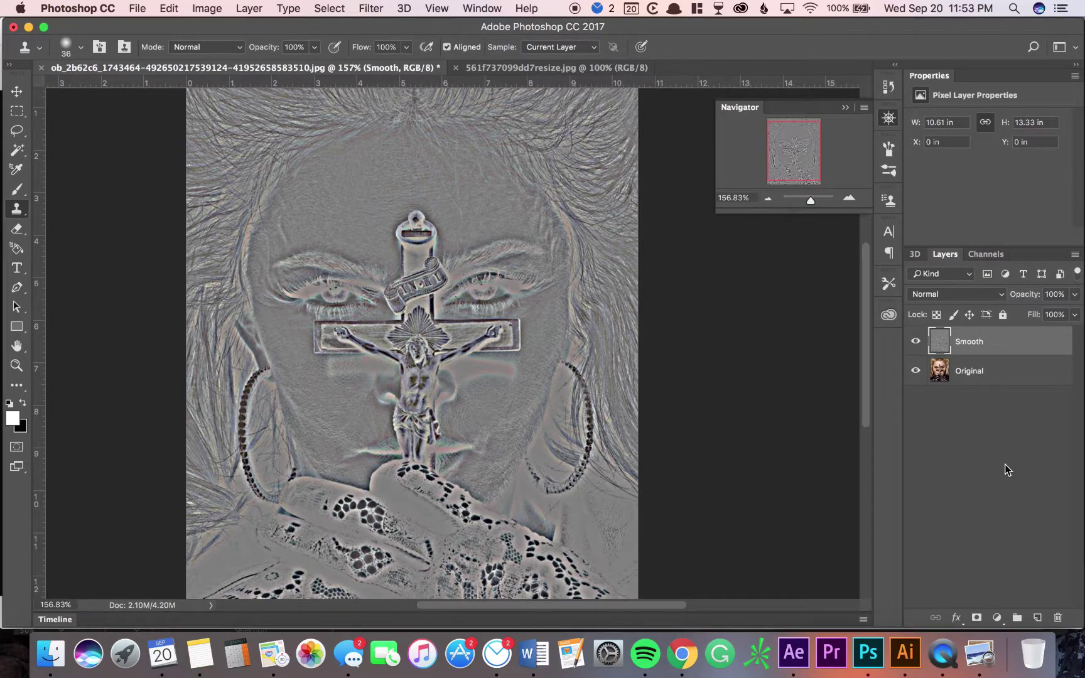
pyautogui.click(977, 618)
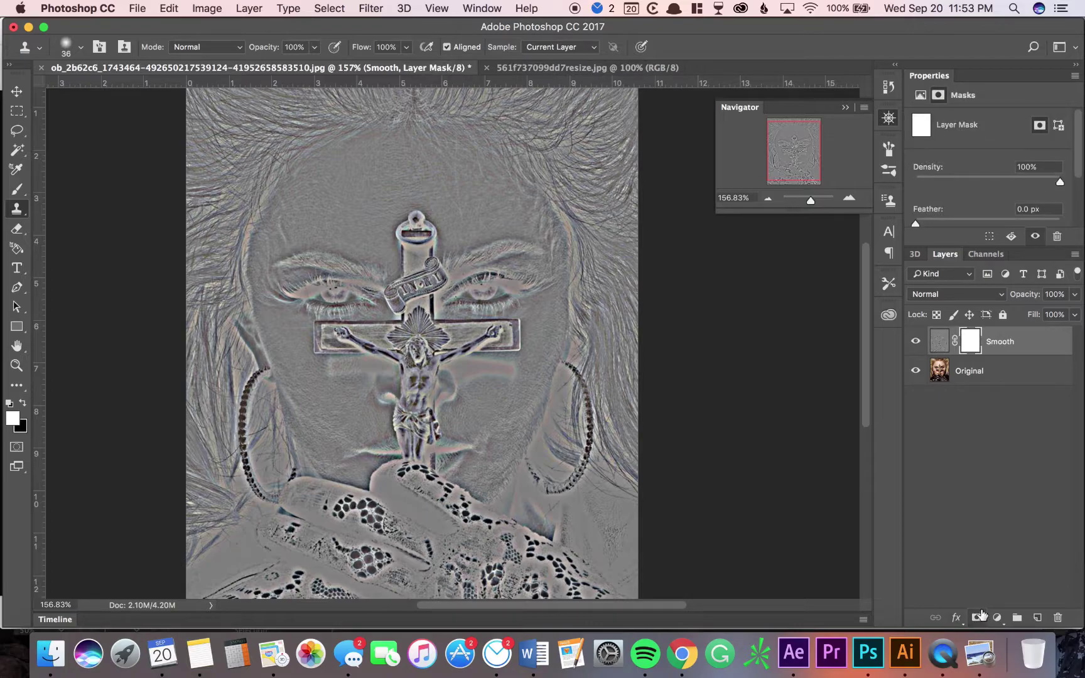
pyautogui.press('super+i')
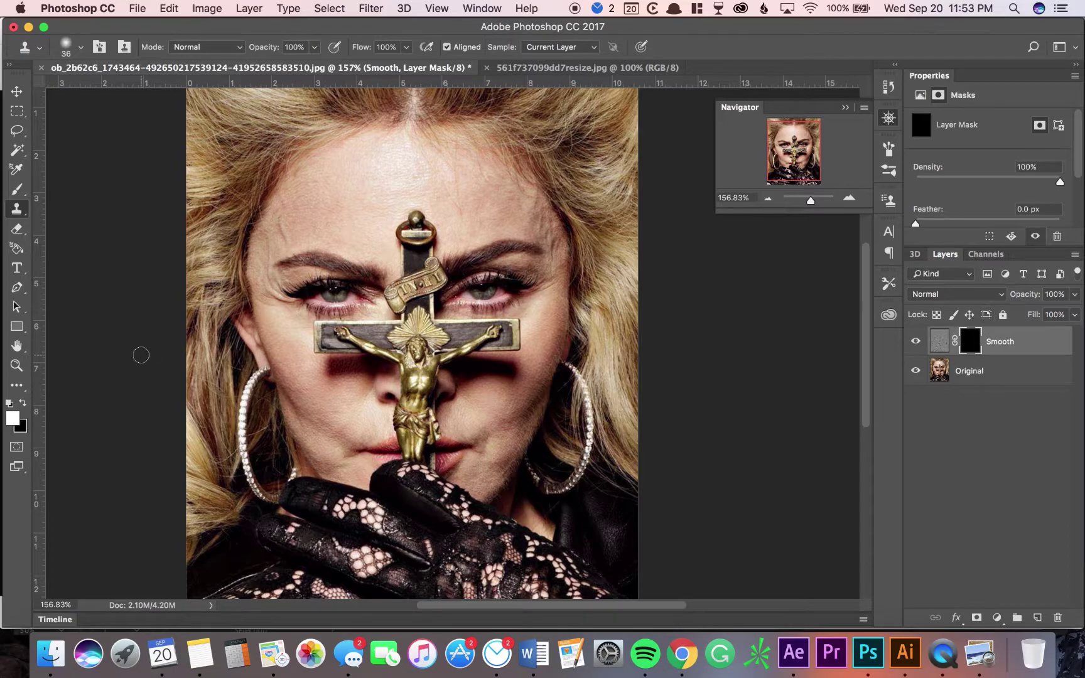
# Paint the Smooth layer's mask white over the forehead, temples, cheeks and chin with a soft 63-pixel brush.
pyautogui.click(24, 406)
pyautogui.click(22, 404)
pyautogui.click(13, 193)
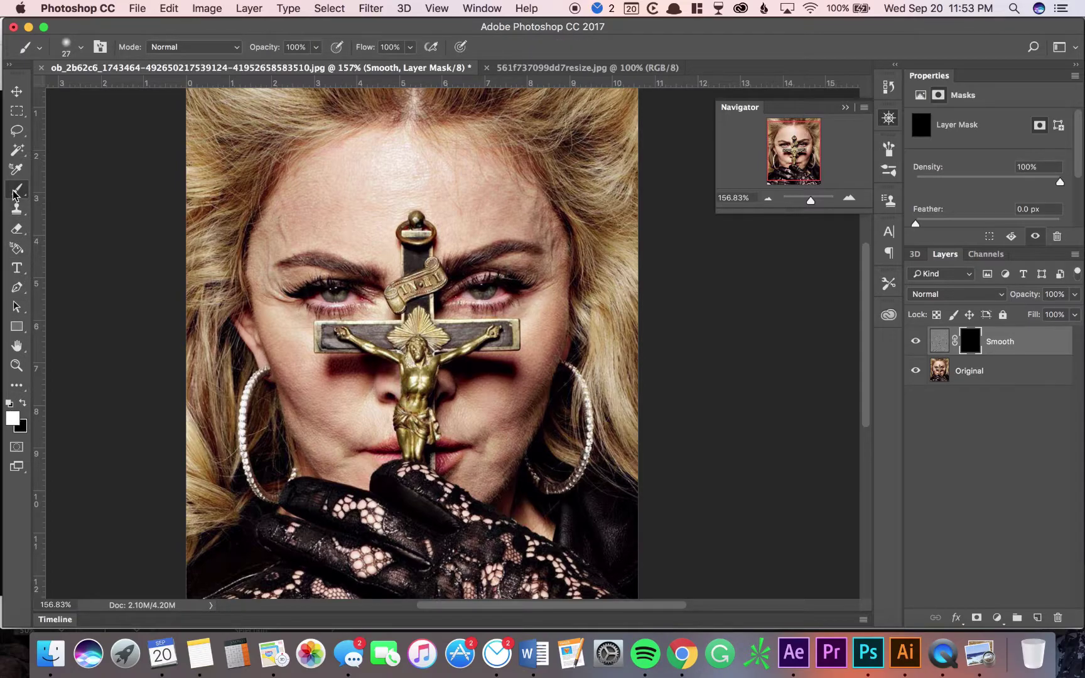
pyautogui.click(76, 49)
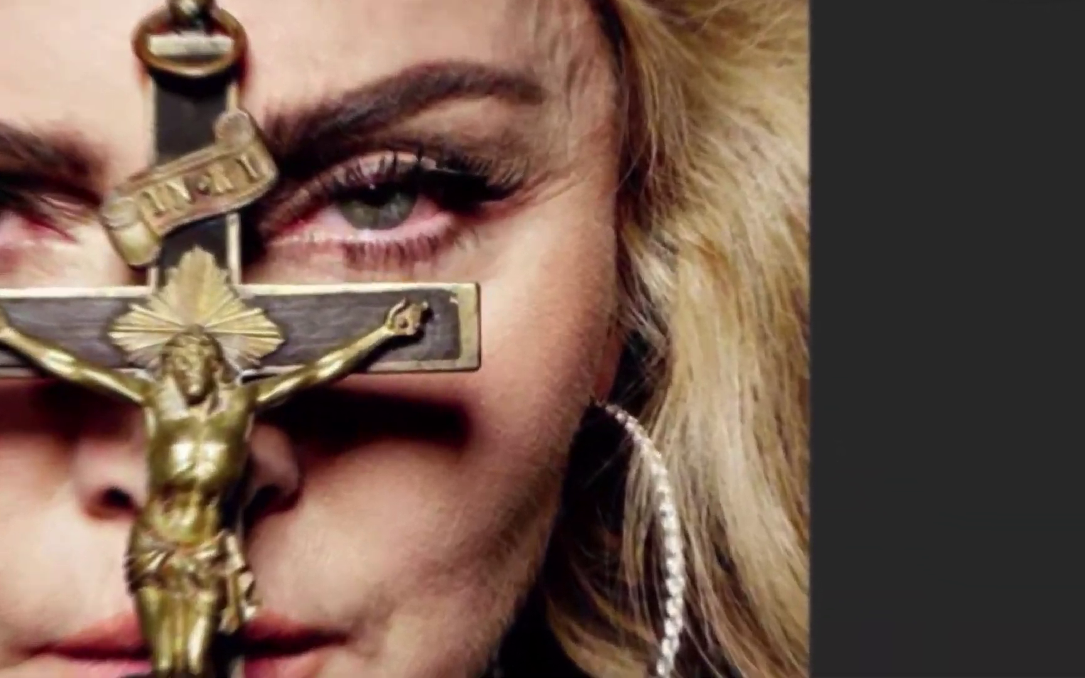
pyautogui.moveTo(342, 199)
pyautogui.mouseDown()
pyautogui.moveTo(302, 195)
pyautogui.moveTo(329, 229)
pyautogui.moveTo(267, 239)
pyautogui.moveTo(264, 295)
pyautogui.moveTo(279, 345)
pyautogui.moveTo(293, 331)
pyautogui.moveTo(317, 437)
pyautogui.moveTo(340, 378)
pyautogui.moveTo(351, 471)
pyautogui.moveTo(349, 172)
pyautogui.moveTo(346, 233)
pyautogui.moveTo(301, 226)
pyautogui.moveTo(351, 231)
pyautogui.moveTo(381, 204)
pyautogui.moveTo(382, 170)
pyautogui.moveTo(333, 171)
pyautogui.moveTo(398, 146)
pyautogui.moveTo(496, 185)
pyautogui.moveTo(549, 245)
pyautogui.moveTo(538, 381)
pyautogui.moveTo(492, 465)
pyautogui.moveTo(476, 471)
pyautogui.moveTo(483, 481)
pyautogui.moveTo(492, 404)
pyautogui.moveTo(455, 422)
pyautogui.moveTo(479, 400)
pyautogui.moveTo(475, 381)
pyautogui.moveTo(537, 317)
pyautogui.mouseUp()
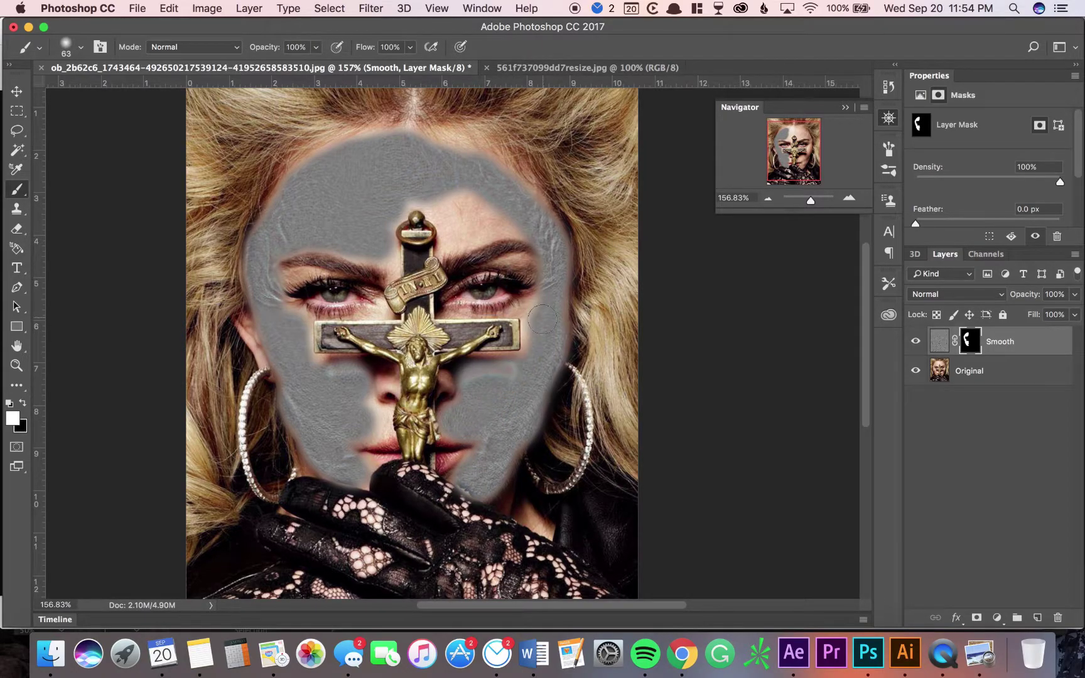
# Reduce the brush to 20 pixels and paint the remaining mask areas around the brows, eyes and crucifix white.
pyautogui.click(81, 47)
pyautogui.moveTo(98, 96); pyautogui.dragTo(94, 96)
pyautogui.moveTo(453, 230)
pyautogui.mouseDown()
pyautogui.moveTo(409, 199)
pyautogui.moveTo(458, 245)
pyautogui.moveTo(462, 192)
pyautogui.moveTo(516, 224)
pyautogui.moveTo(471, 237)
pyautogui.moveTo(418, 159)
pyautogui.moveTo(389, 257)
pyautogui.moveTo(384, 230)
pyautogui.moveTo(365, 414)
pyautogui.moveTo(366, 395)
pyautogui.moveTo(384, 406)
pyautogui.moveTo(364, 408)
pyautogui.moveTo(383, 423)
pyautogui.moveTo(356, 438)
pyautogui.moveTo(369, 465)
pyautogui.moveTo(533, 335)
pyautogui.moveTo(530, 317)
pyautogui.moveTo(514, 310)
pyautogui.moveTo(446, 314)
pyautogui.moveTo(519, 312)
pyautogui.moveTo(527, 277)
pyautogui.moveTo(501, 257)
pyautogui.moveTo(524, 258)
pyautogui.mouseUp()
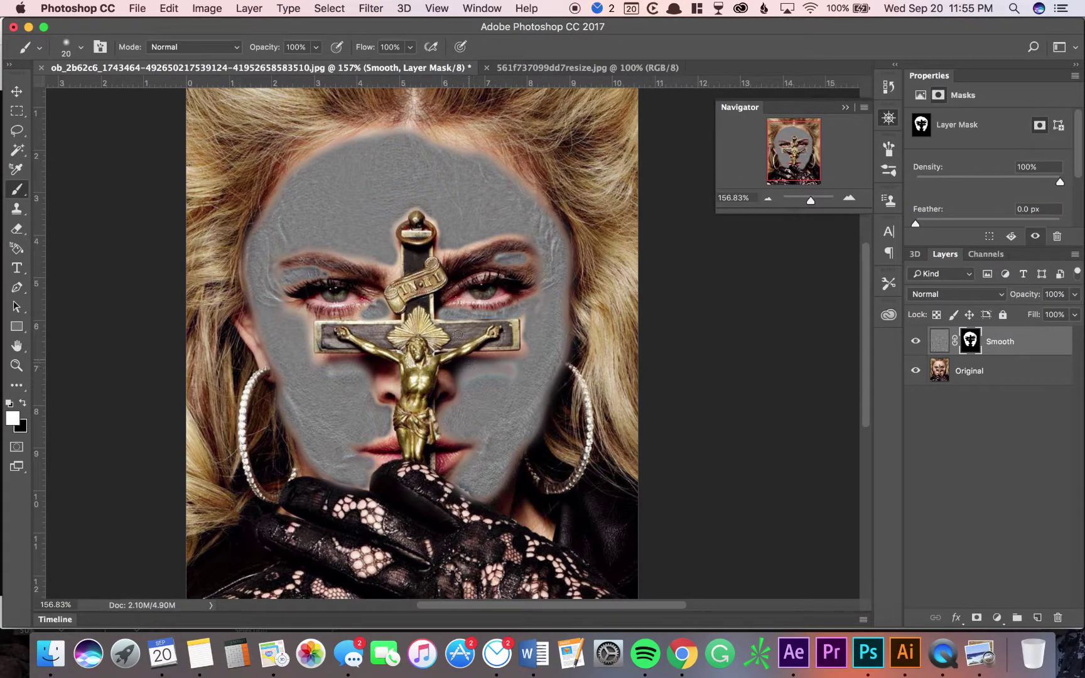
# Check the masked area by toggling the Smooth layer's visibility, and set its blend mode to Overlay.
pyautogui.click(915, 342)
pyautogui.click(917, 345)
pyautogui.click(916, 342)
pyautogui.click(916, 344)
pyautogui.click(961, 295)
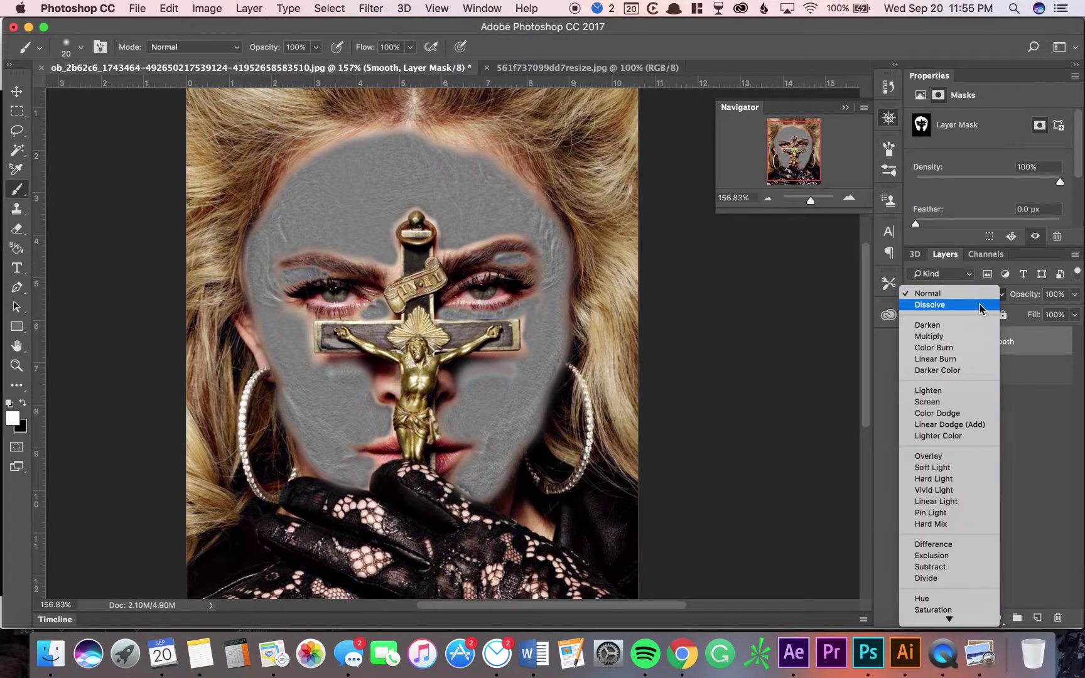
pyautogui.click(935, 457)
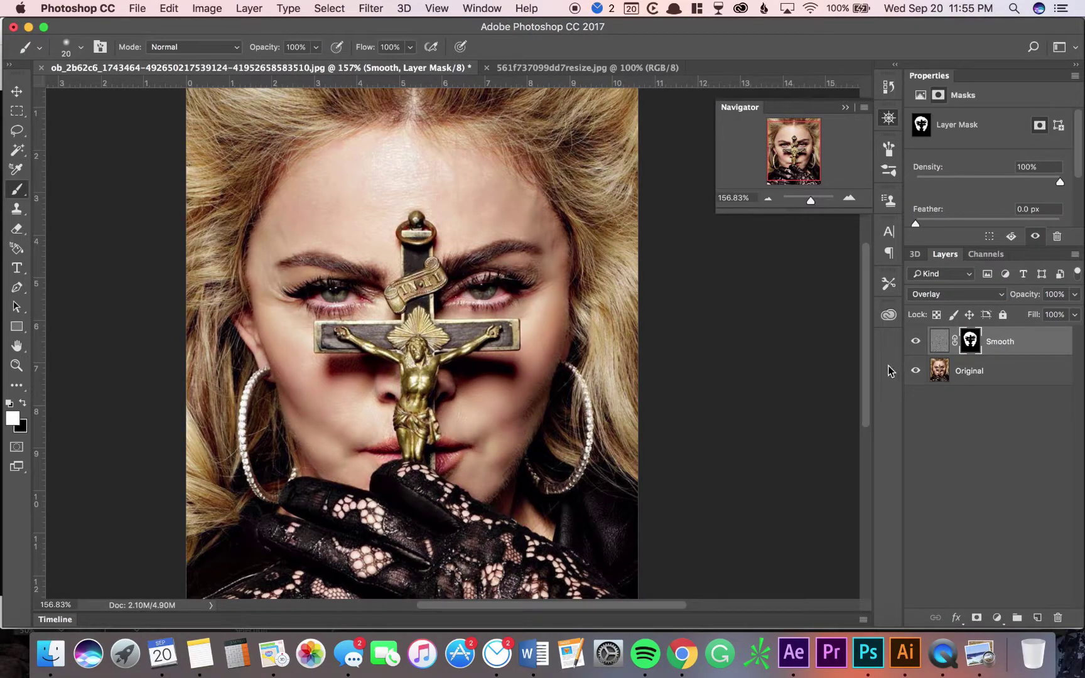
# Compare the face with and without the Smooth layer and try adjusting the layer's opacity.
pyautogui.click(916, 341)
pyautogui.click(915, 341)
pyautogui.click(918, 343)
pyautogui.click(919, 344)
pyautogui.click(1076, 295)
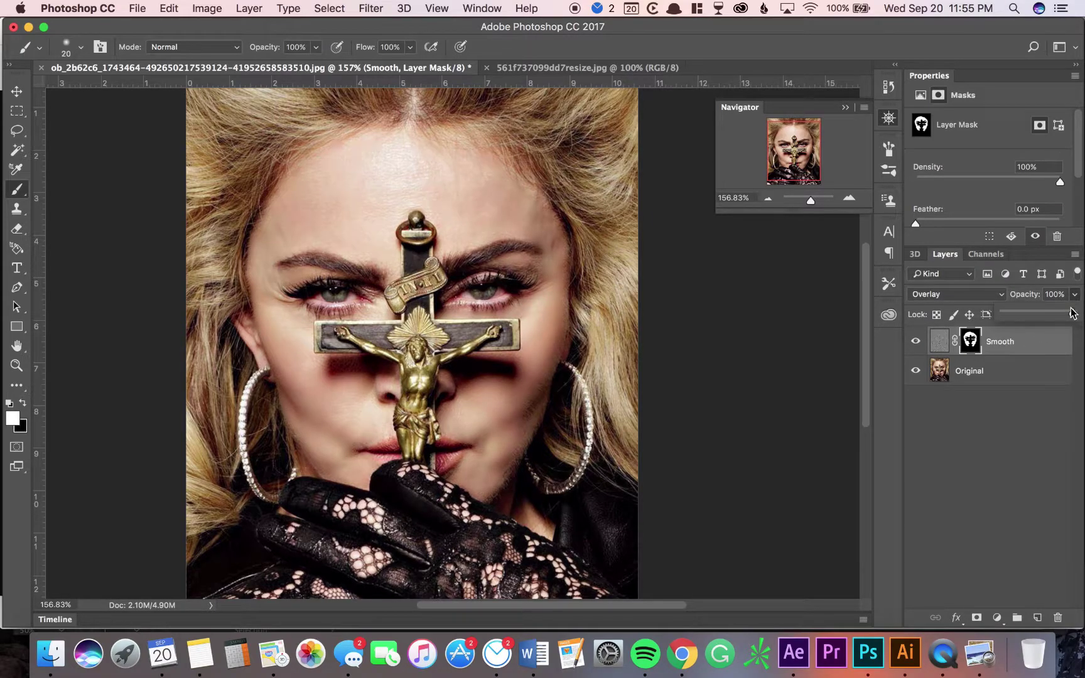
pyautogui.moveTo(1071, 315)
pyautogui.mouseDown()
pyautogui.moveTo(1040, 316)
pyautogui.moveTo(1078, 317)
pyautogui.mouseUp()
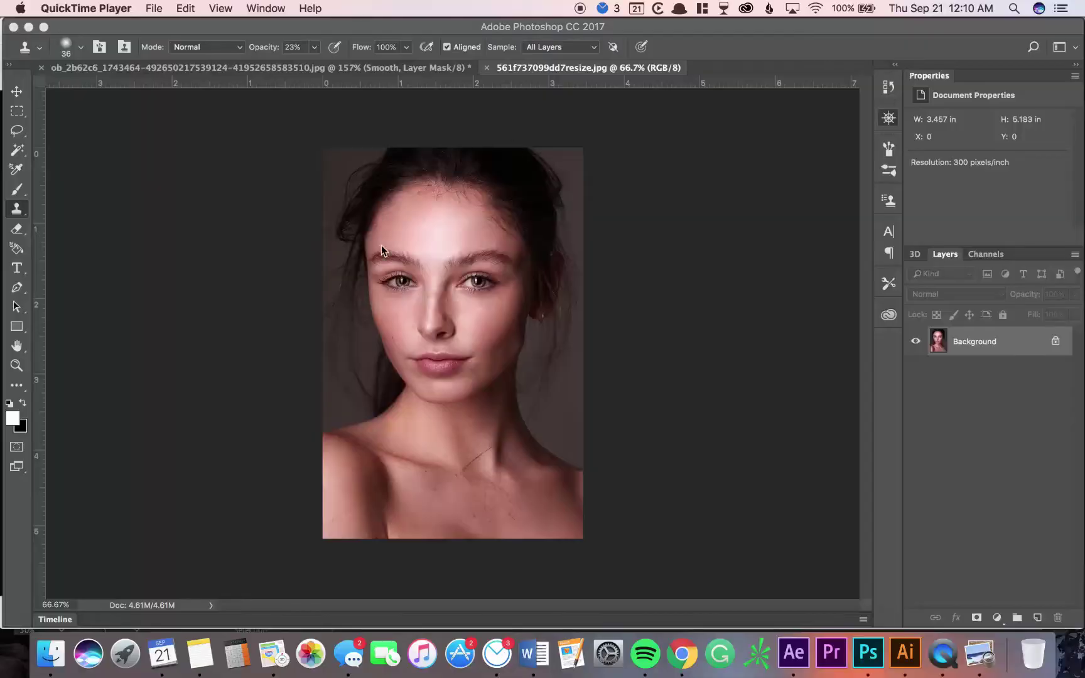
# Examine the skin of the second portrait, 561f737099dd7resize.jpg, at 300% and in a wider view.
pyautogui.click(524, 236)
pyautogui.press('super+equal')
pyautogui.press('super+equal')
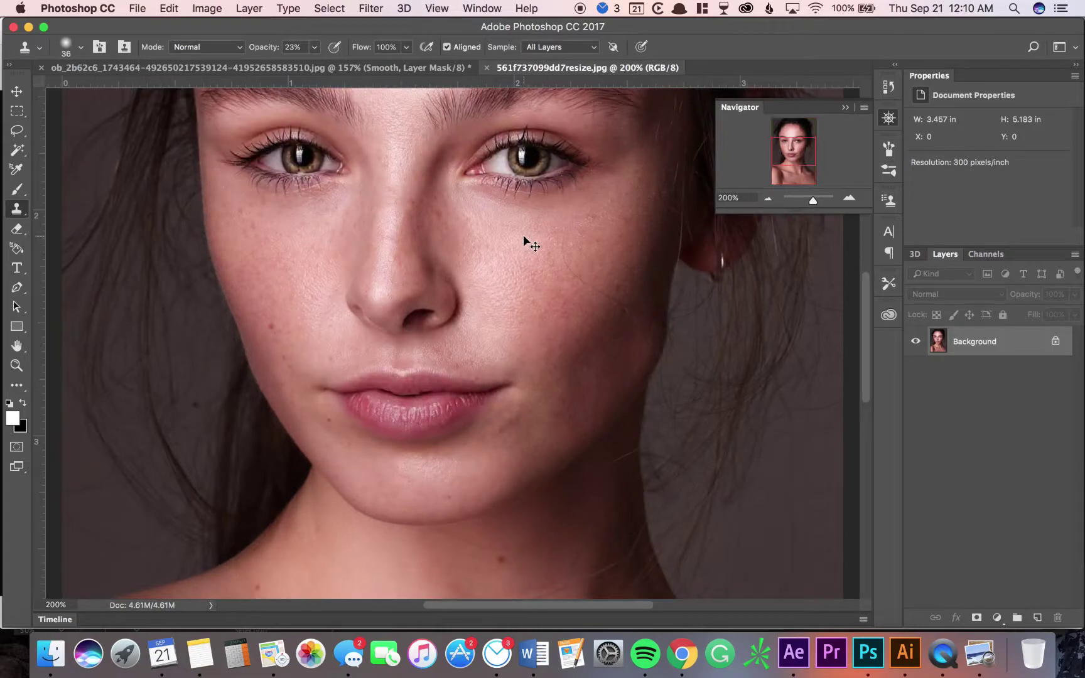
pyautogui.press('super+equal')
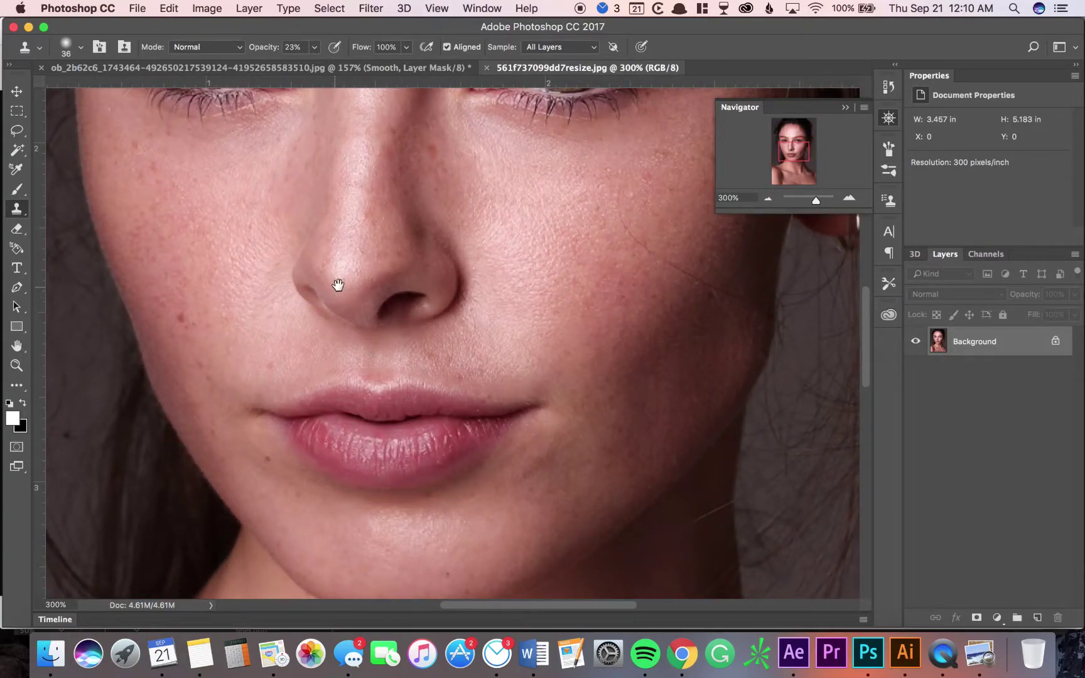
pyautogui.moveTo(368, 189); pyautogui.dragTo(416, 395)
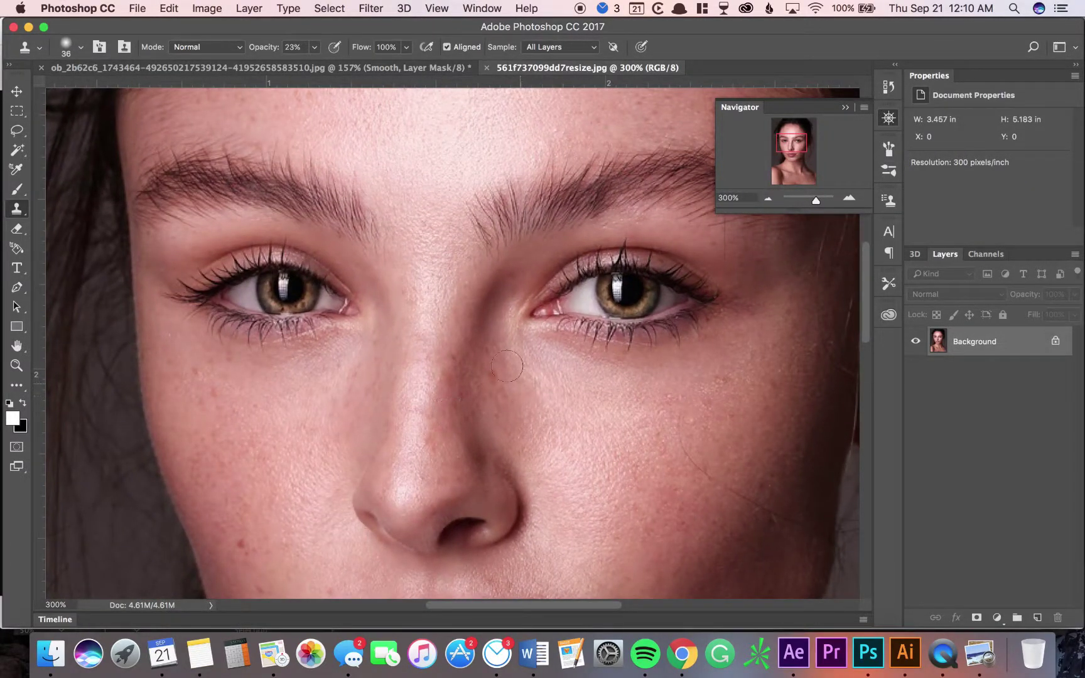
pyautogui.scroll(5, 438, 339)
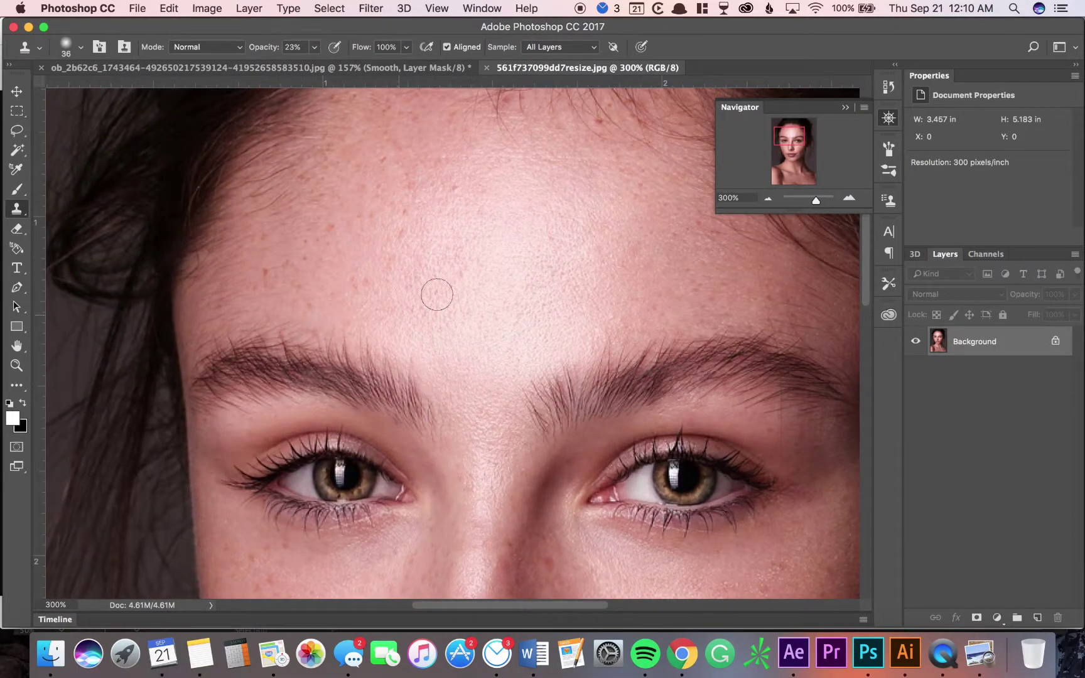
pyautogui.press('super+1')
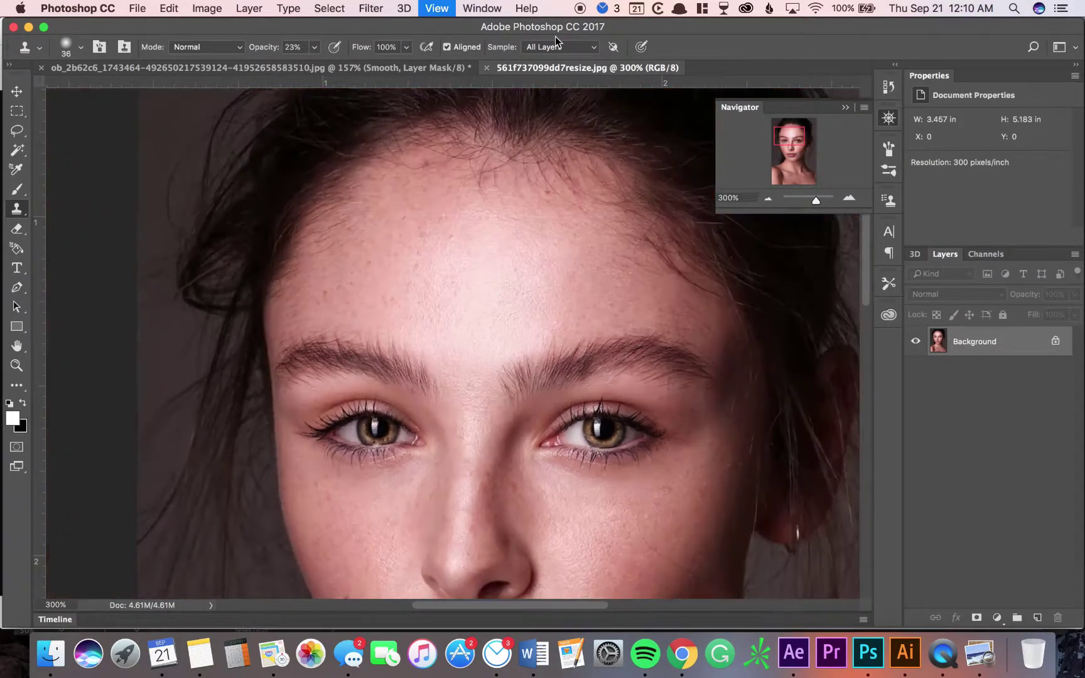
pyautogui.scroll(-3, 622, 176)
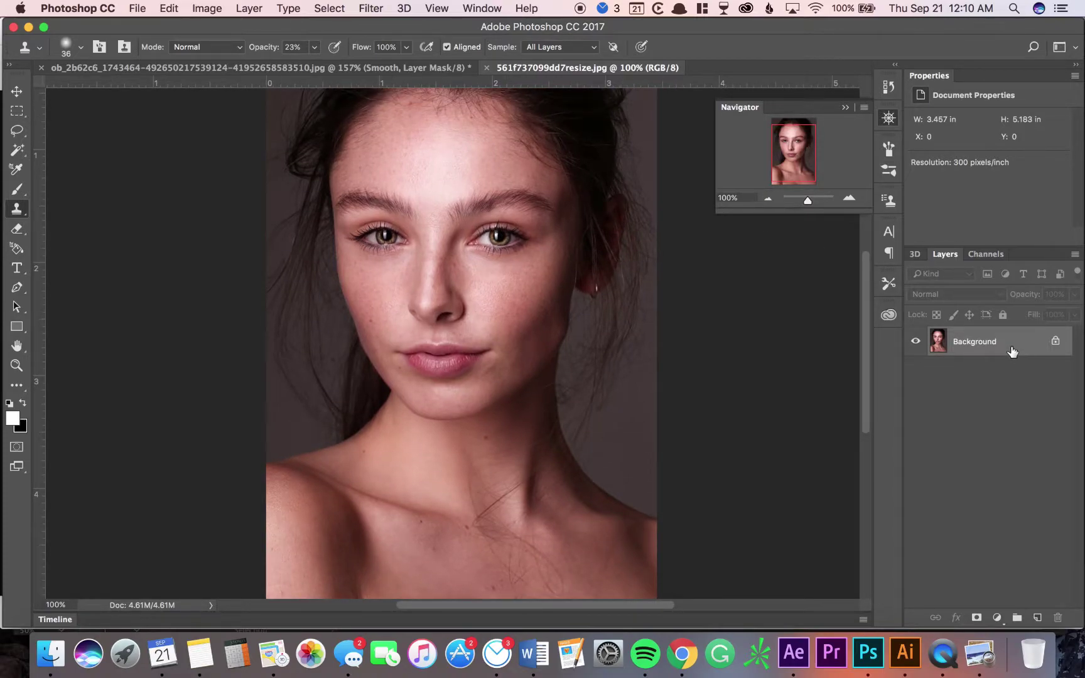
# Unlock the Background as Layer 0 and duplicate it as a layer named Smooth.
pyautogui.doubleClick(1012, 349)
pyautogui.click(669, 279)
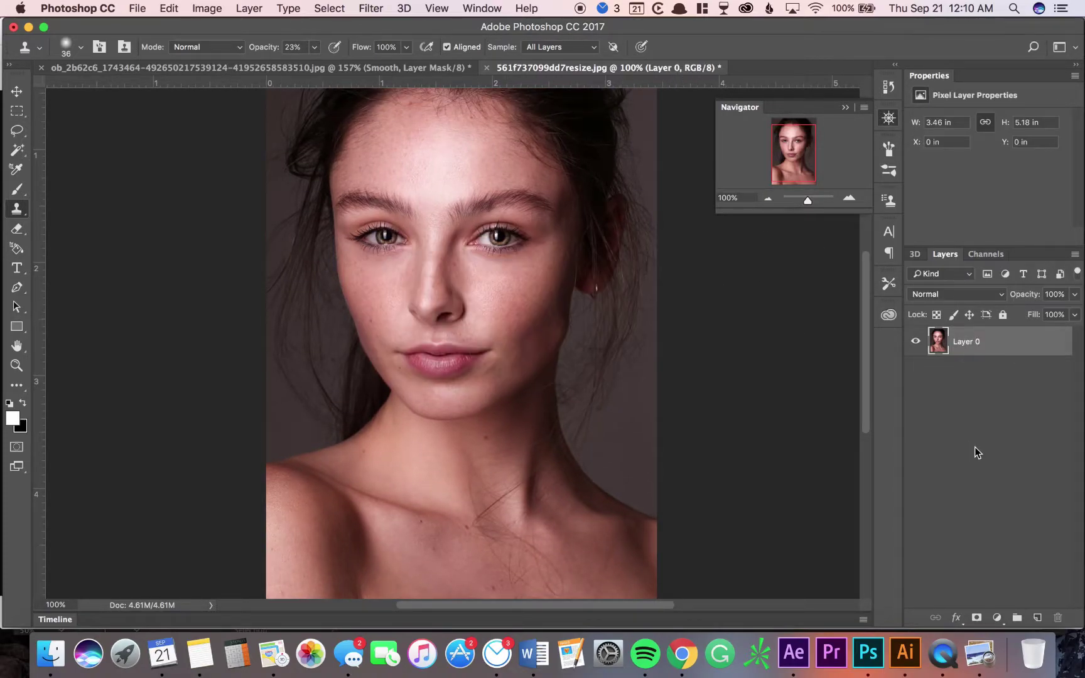
pyautogui.rightClick(996, 342)
pyautogui.click(924, 75)
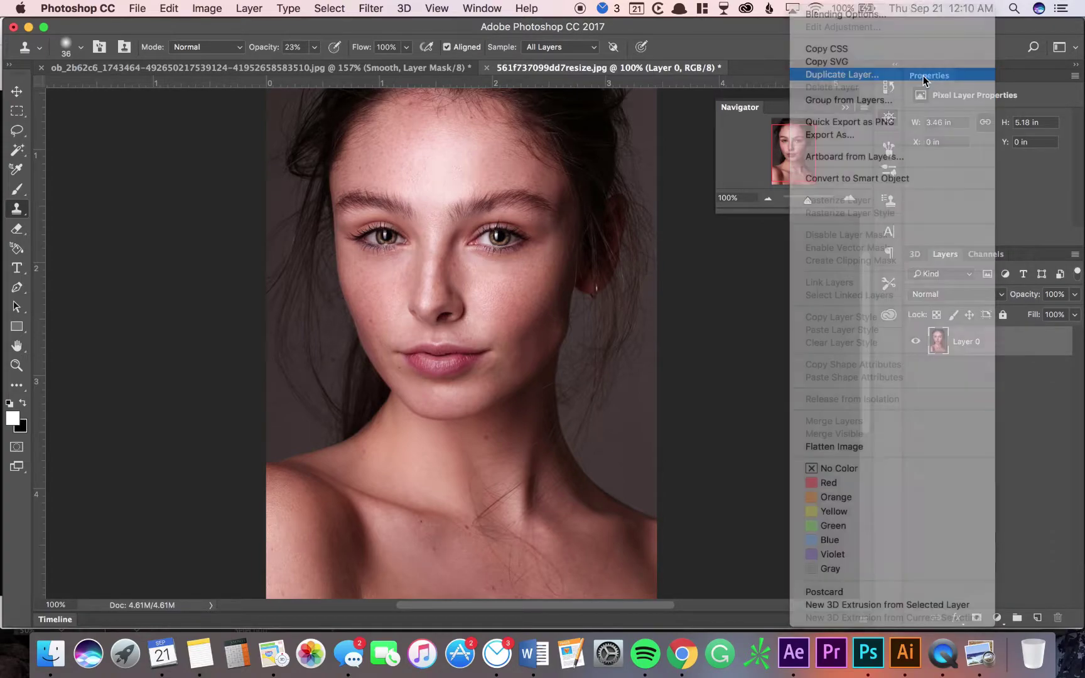
pyautogui.press('BackSpace')
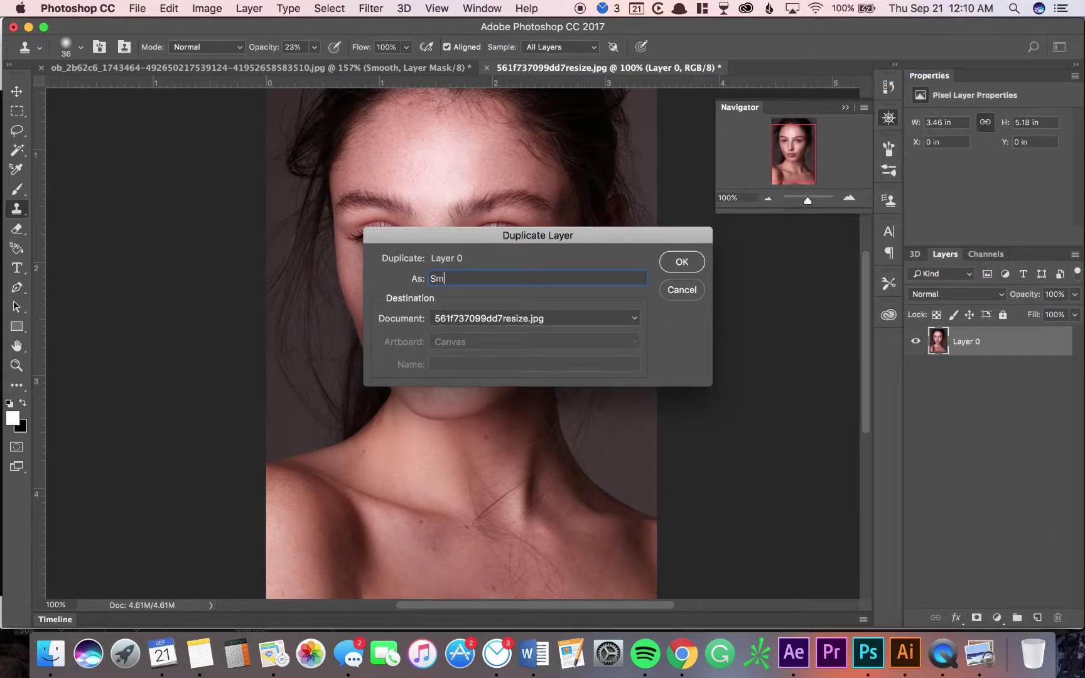
pyautogui.click(685, 264)
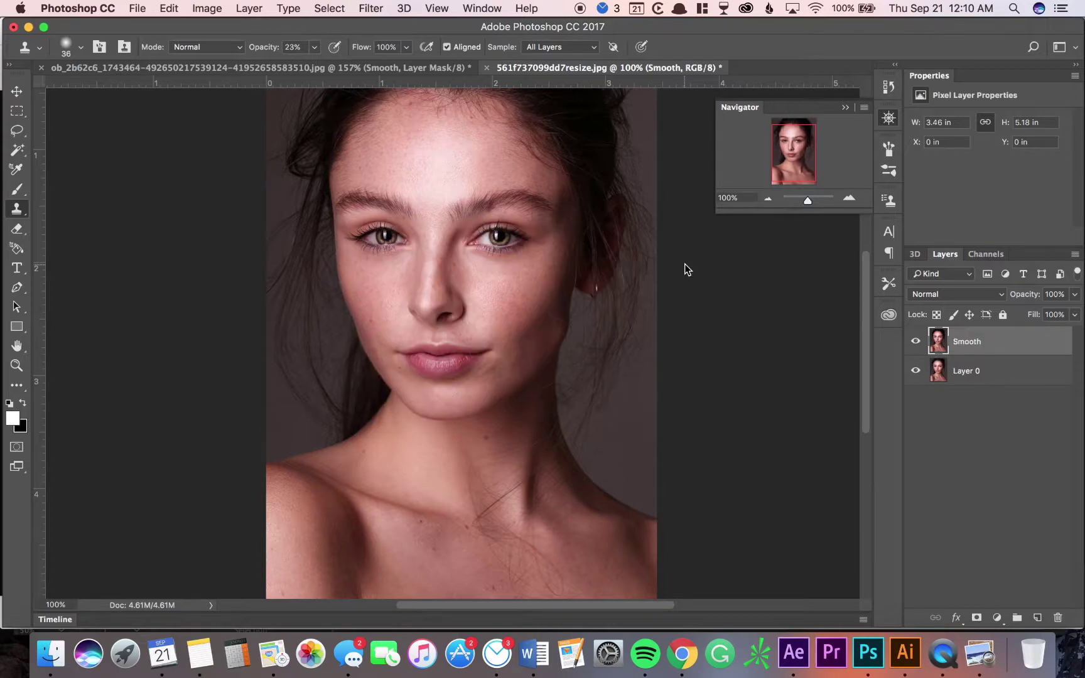
# Apply the High Pass filter to the Smooth layer with a radius of 12.0 pixels.
pyautogui.click(376, 7)
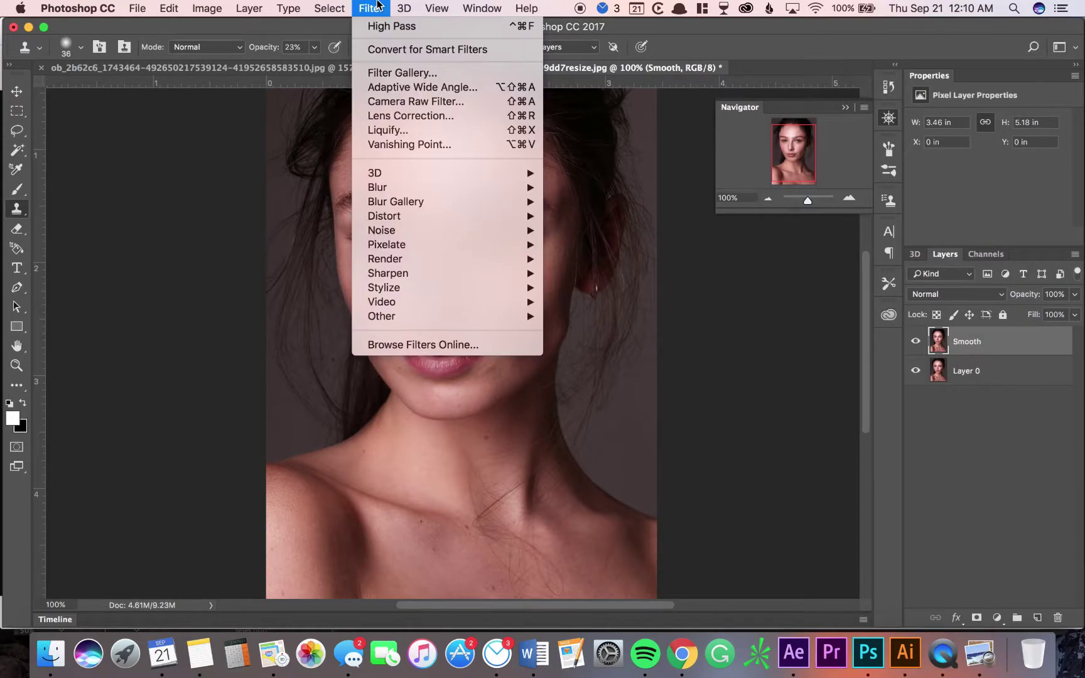
pyautogui.moveTo(484, 317)
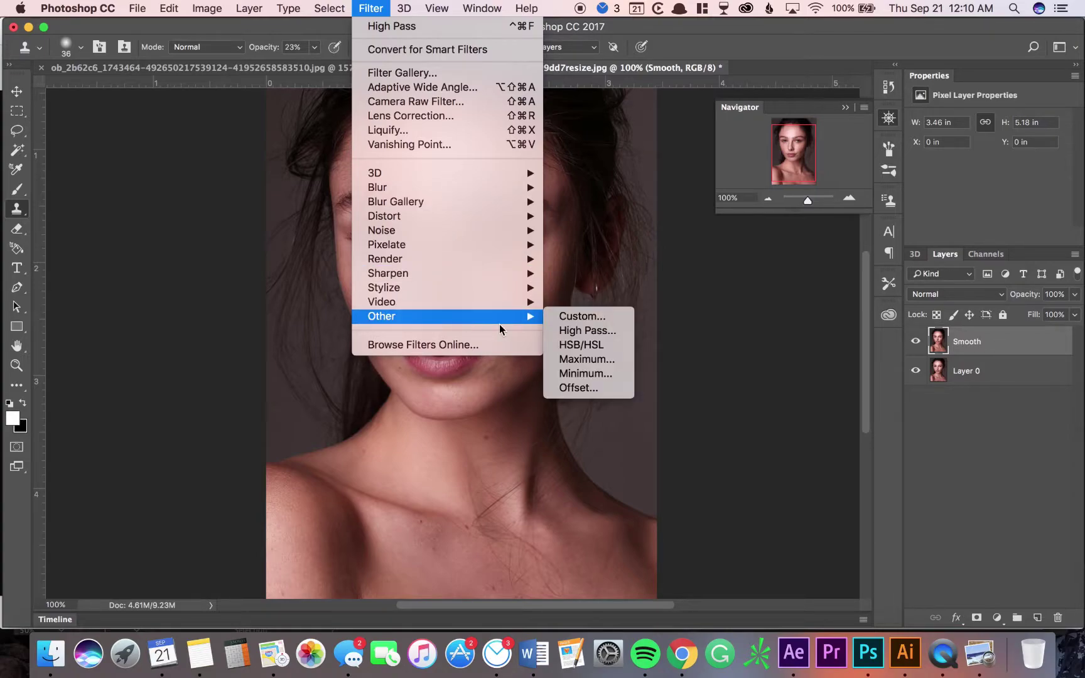
pyautogui.click(571, 331)
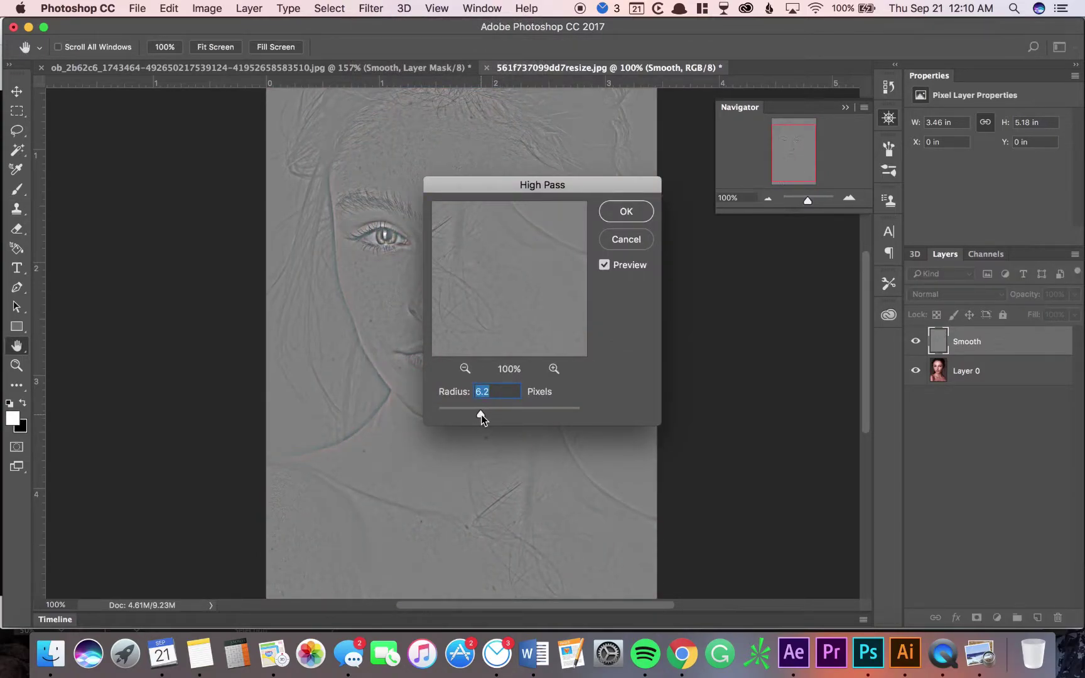
pyautogui.moveTo(499, 415); pyautogui.dragTo(495, 414)
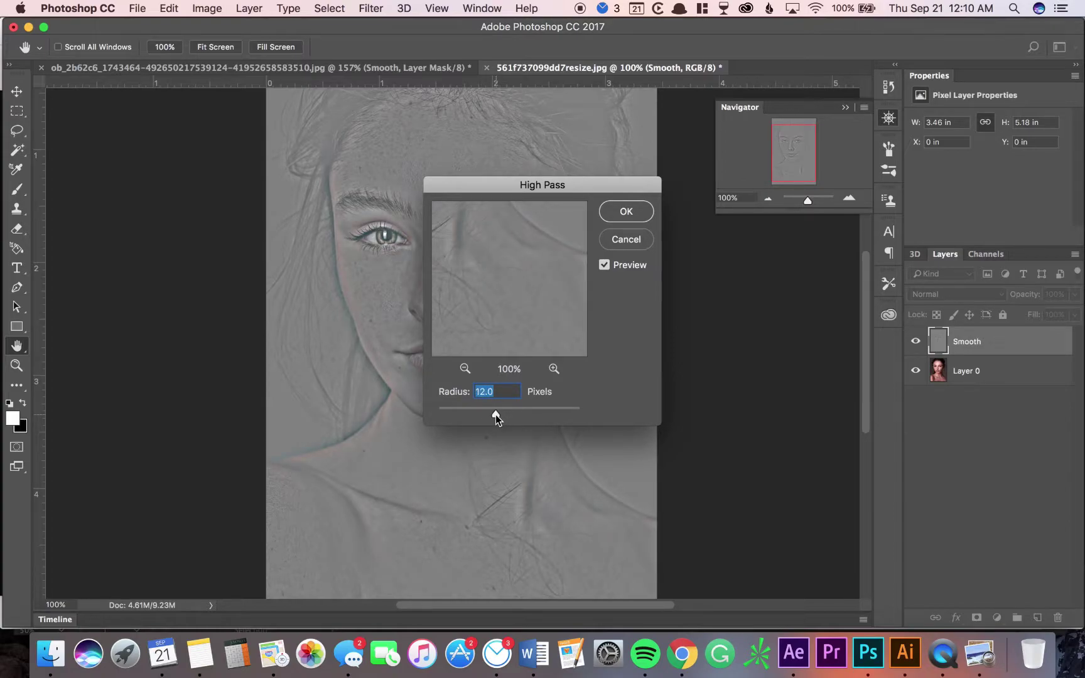
pyautogui.click(626, 212)
pyautogui.press('s')
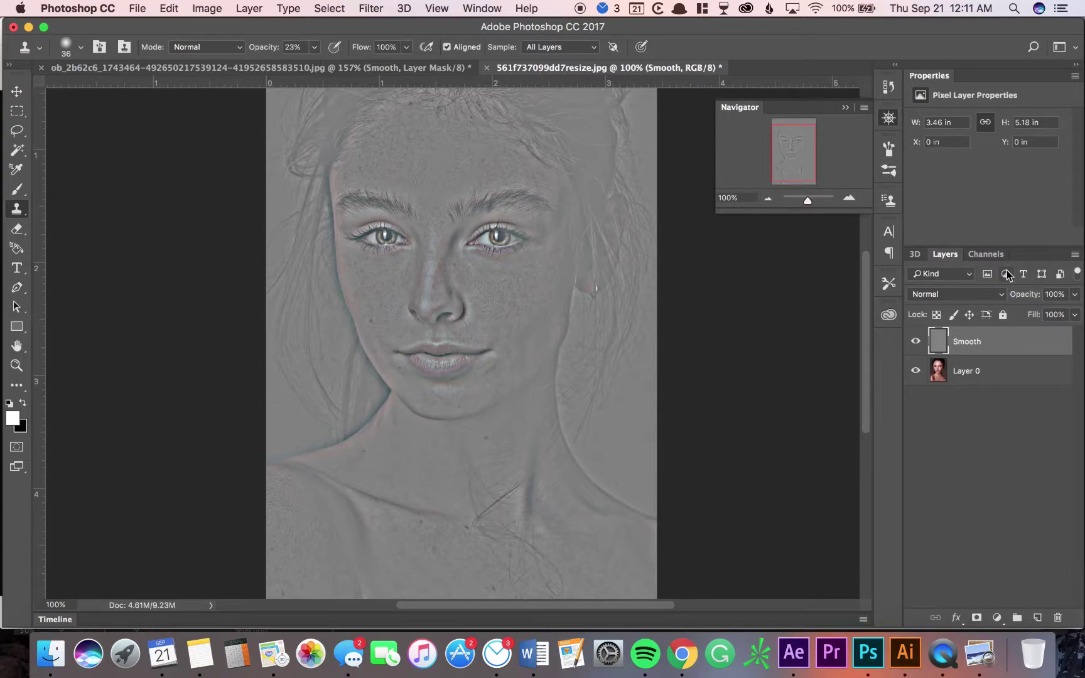
# Add a layer mask to the Smooth layer, invert the mask and the layer image, and keep white as the foreground colour.
pyautogui.click(977, 618)
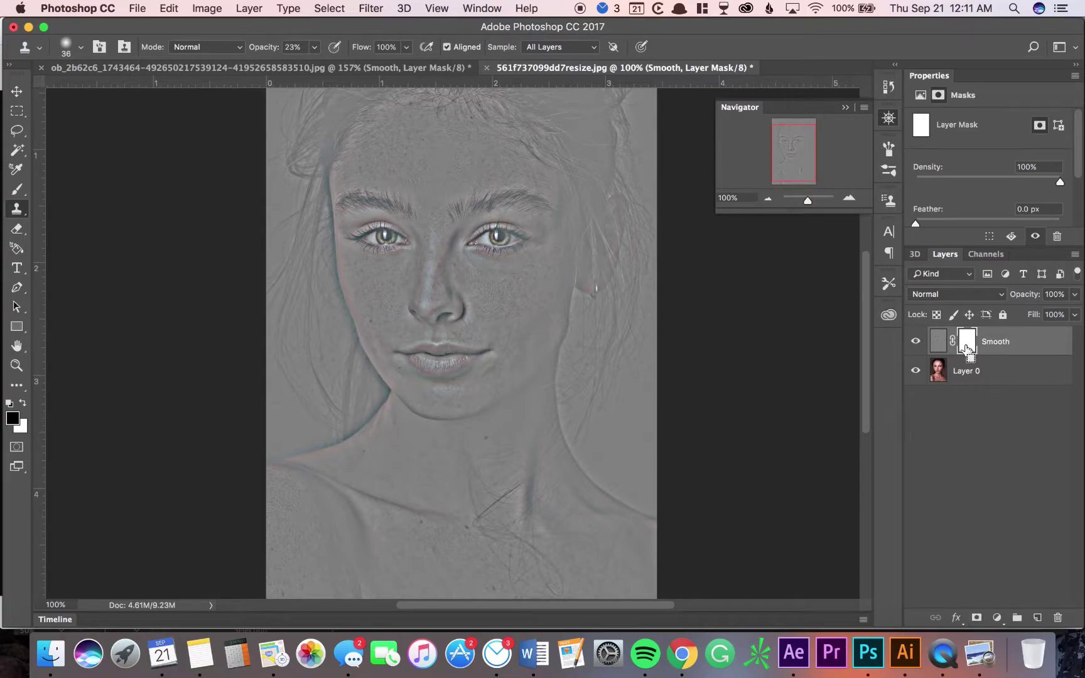
pyautogui.press('super+i')
pyautogui.press('x')
pyautogui.click(935, 352)
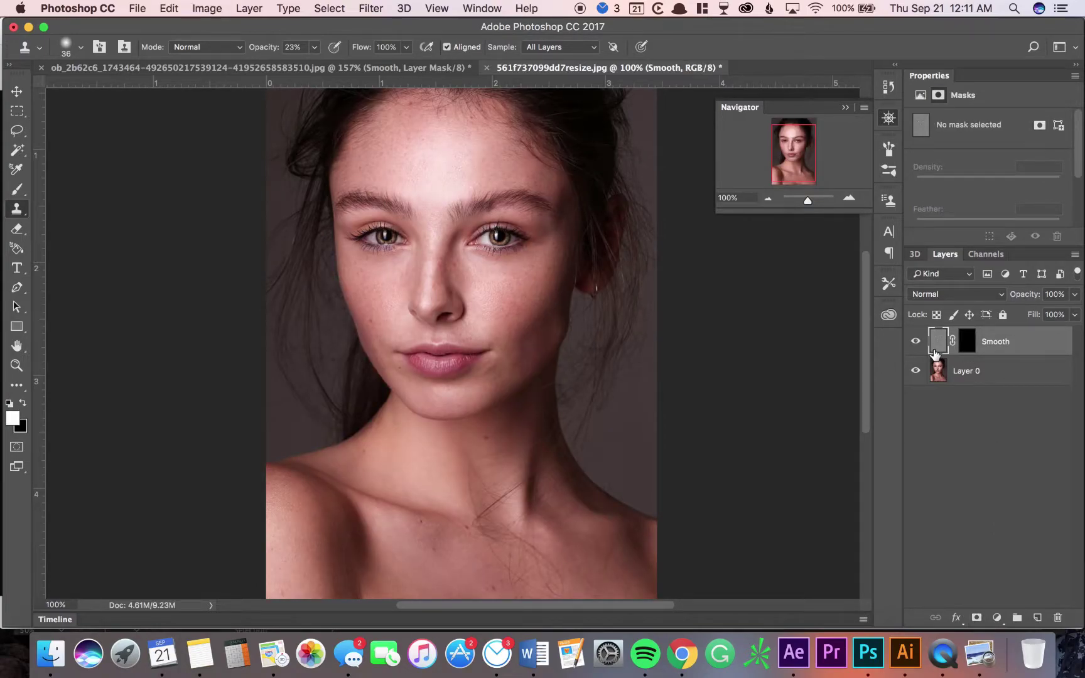
pyautogui.click(967, 344)
pyautogui.click(26, 407)
pyautogui.click(25, 407)
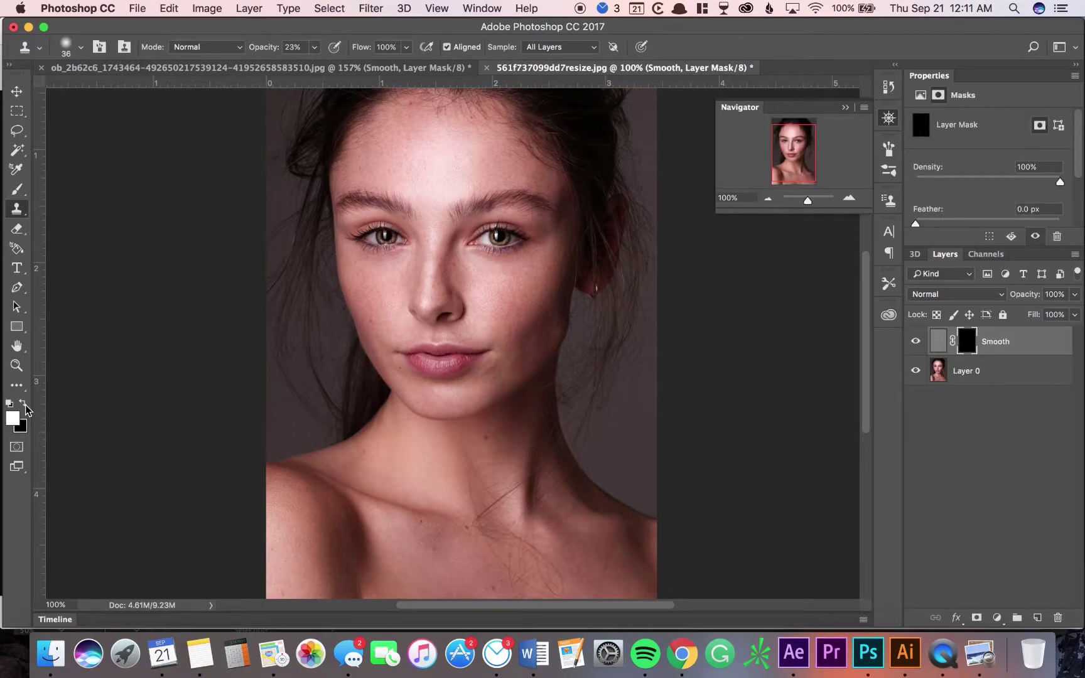
# Paint the forehead, cheeks, nose bridge and chin white on the mask with a 62-pixel brush, undoing the stroke around the nostrils.
pyautogui.click(17, 188)
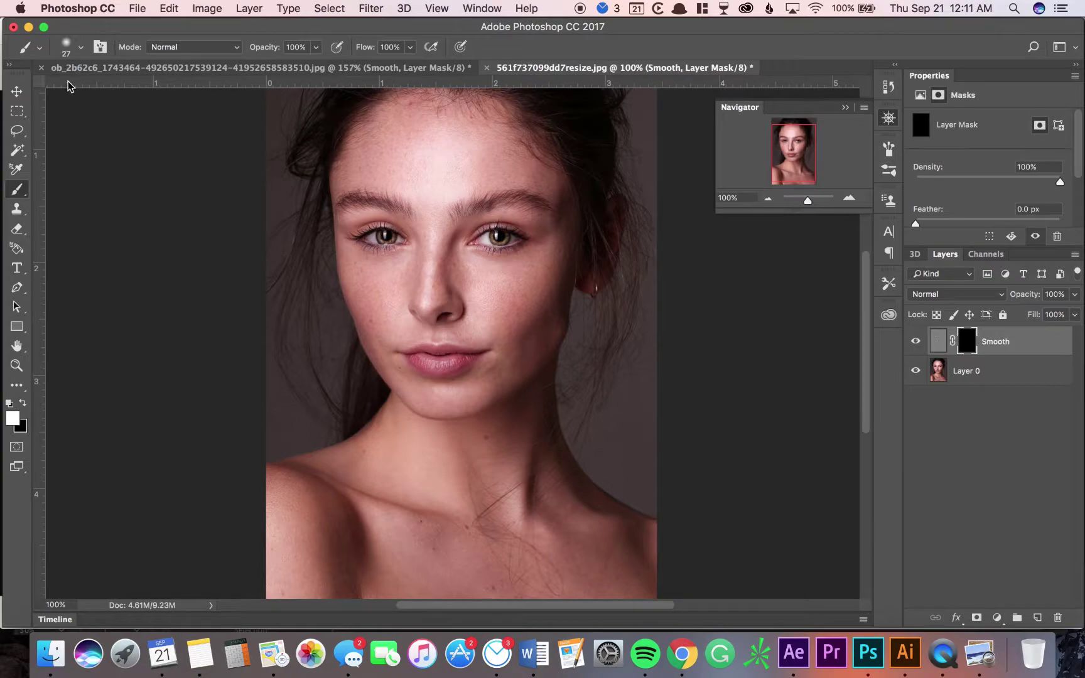
pyautogui.click(80, 47)
pyautogui.moveTo(98, 93); pyautogui.dragTo(108, 94)
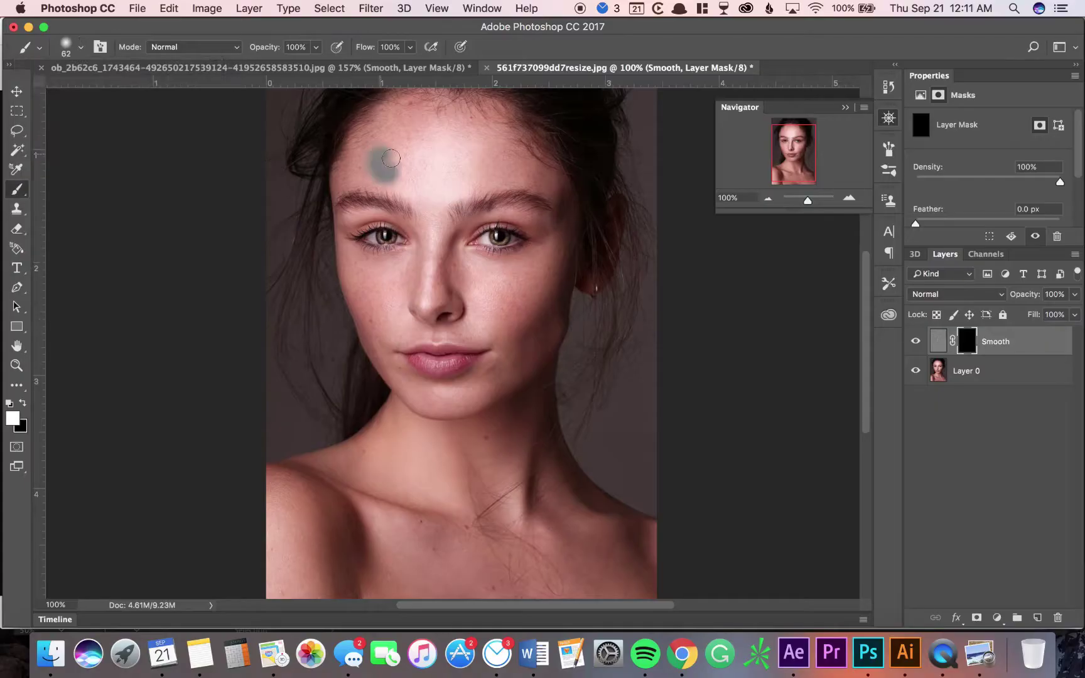
pyautogui.moveTo(381, 170)
pyautogui.mouseDown()
pyautogui.moveTo(483, 163)
pyautogui.moveTo(453, 182)
pyautogui.moveTo(430, 295)
pyautogui.moveTo(505, 177)
pyautogui.moveTo(573, 233)
pyautogui.moveTo(518, 377)
pyautogui.moveTo(373, 358)
pyautogui.moveTo(377, 274)
pyautogui.moveTo(399, 342)
pyautogui.mouseUp()
pyautogui.moveTo(534, 346)
pyautogui.mouseDown()
pyautogui.moveTo(543, 276)
pyautogui.moveTo(526, 216)
pyautogui.moveTo(484, 327)
pyautogui.moveTo(502, 370)
pyautogui.moveTo(486, 374)
pyautogui.moveTo(493, 360)
pyautogui.mouseUp()
pyautogui.moveTo(463, 328); pyautogui.dragTo(412, 322)
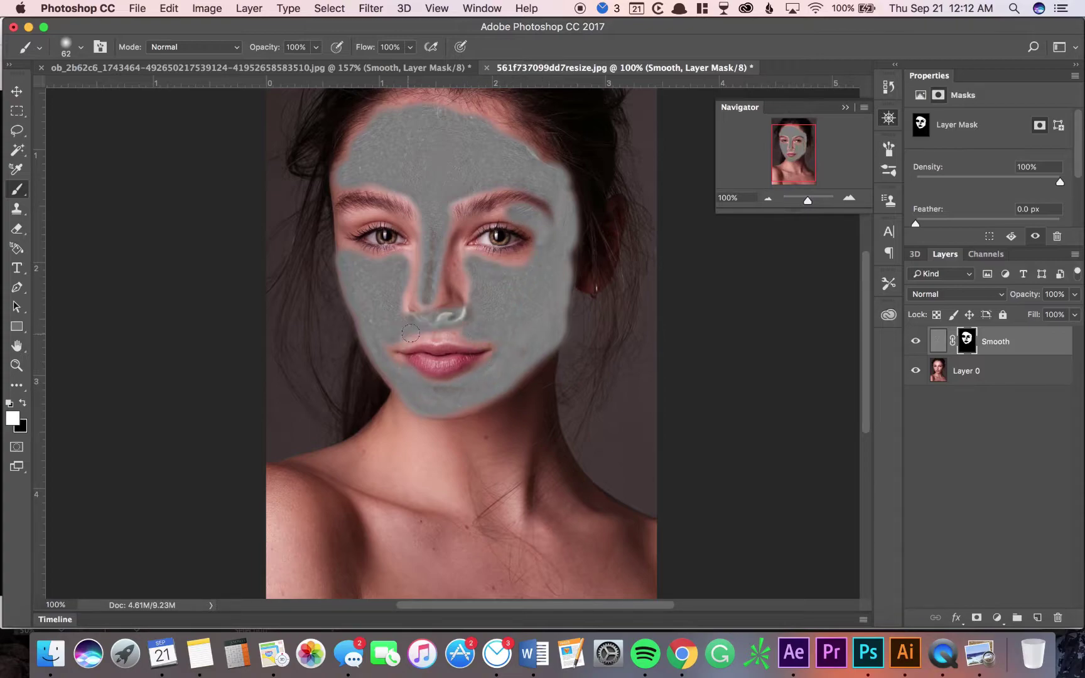
pyautogui.press('super+z')
# Reduce the brush to 39 pixels and paint the mask white above the upper lip and over both eyelids.
pyautogui.press('super+plus')
pyautogui.click(80, 47)
pyautogui.moveTo(116, 95); pyautogui.dragTo(110, 95)
pyautogui.moveTo(355, 330)
pyautogui.mouseDown()
pyautogui.moveTo(353, 318)
pyautogui.moveTo(479, 332)
pyautogui.mouseUp()
pyautogui.moveTo(805, 153); pyautogui.dragTo(807, 141)
pyautogui.moveTo(196, 351)
pyautogui.mouseDown()
pyautogui.moveTo(220, 292)
pyautogui.moveTo(273, 288)
pyautogui.moveTo(320, 314)
pyautogui.mouseUp()
pyautogui.moveTo(440, 319); pyautogui.dragTo(531, 286)
# Check the painted mask overlay and set the Smooth layer's blend mode to Overlay.
pyautogui.press('\\')
pyautogui.press('\\')
pyautogui.click(968, 295)
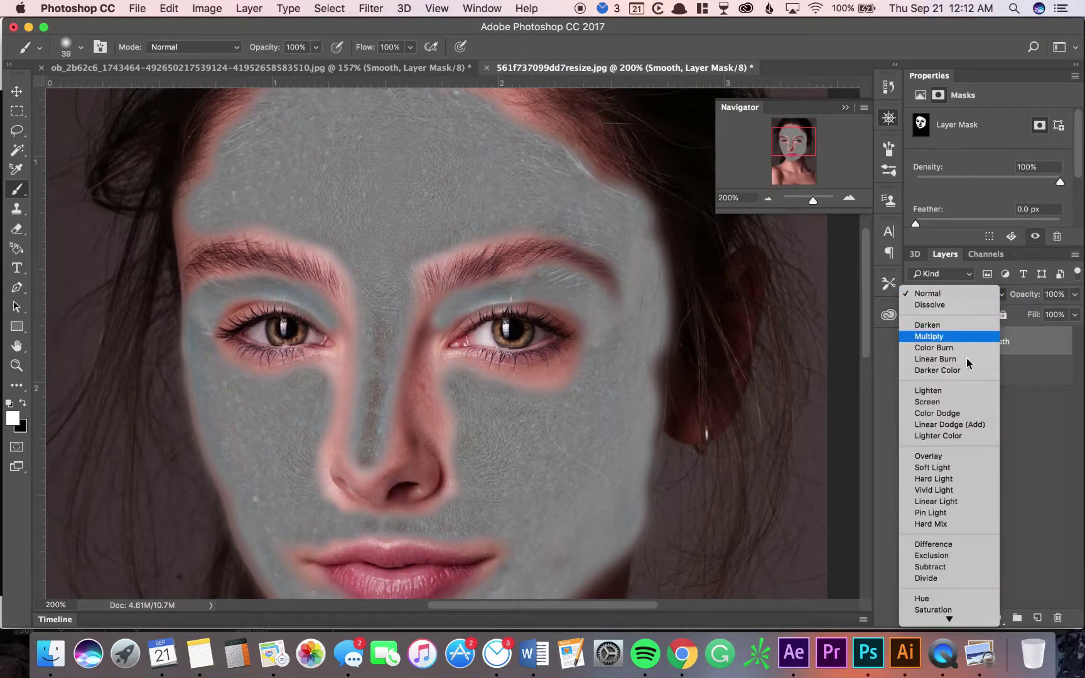
pyautogui.click(928, 456)
# Compare the portrait with and without the Smooth layer, both in full view and at 200%.
pyautogui.moveTo(804, 145); pyautogui.dragTo(803, 149)
pyautogui.press('super+minus')
pyautogui.press('super+minus')
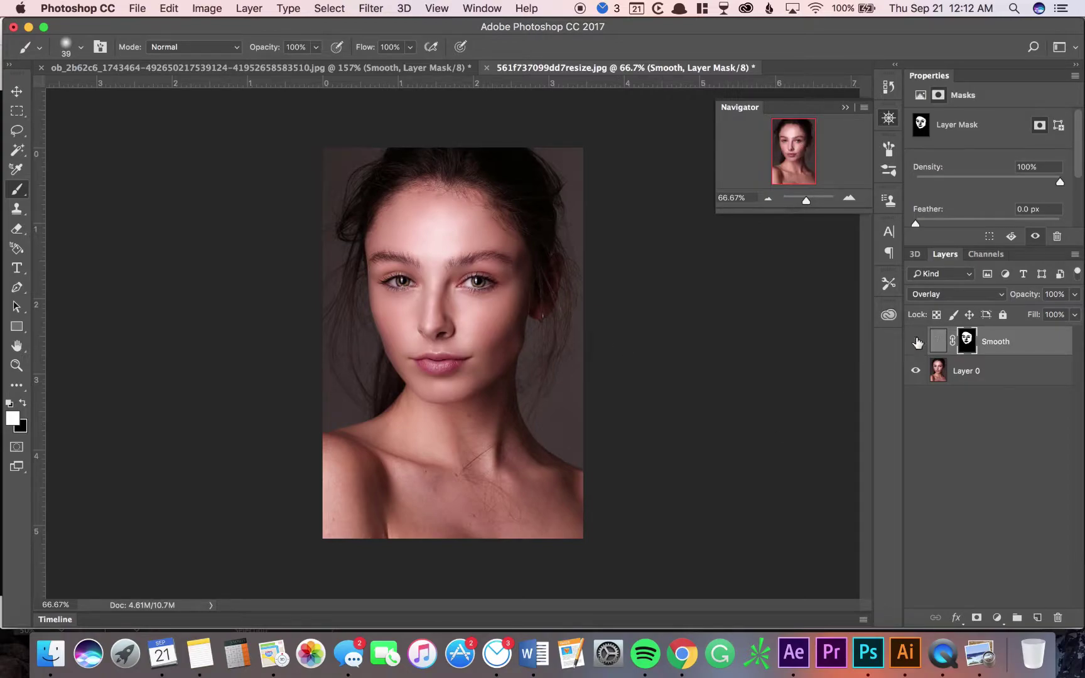
pyautogui.click(919, 347)
pyautogui.click(918, 347)
pyautogui.press('super+plus')
pyautogui.press('super+plus')
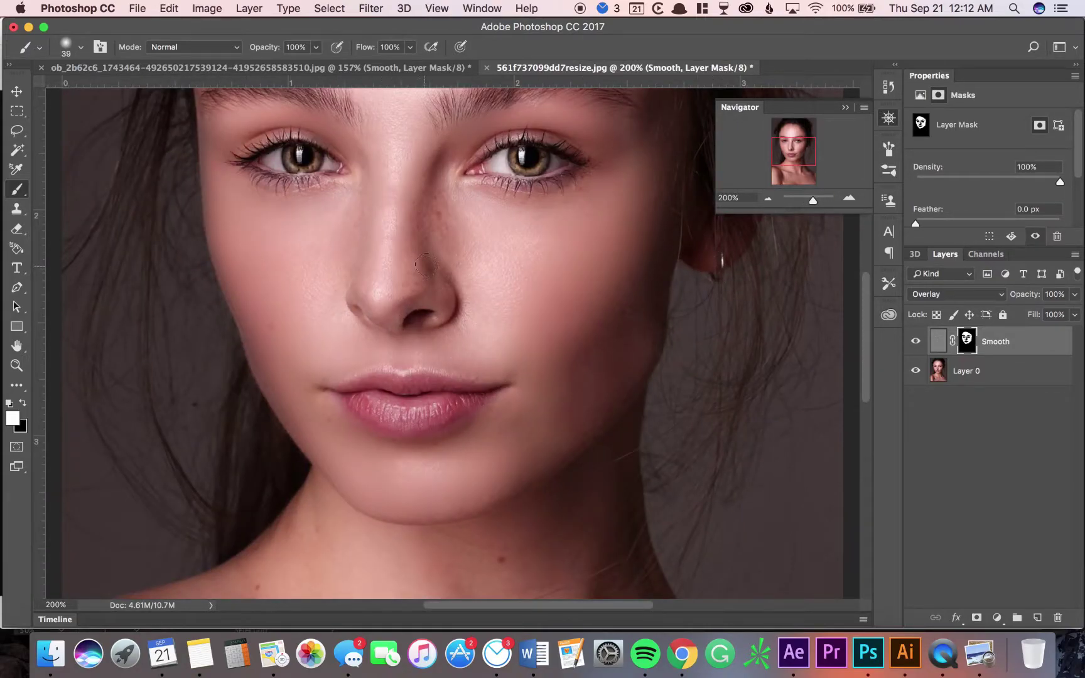
pyautogui.click(921, 343)
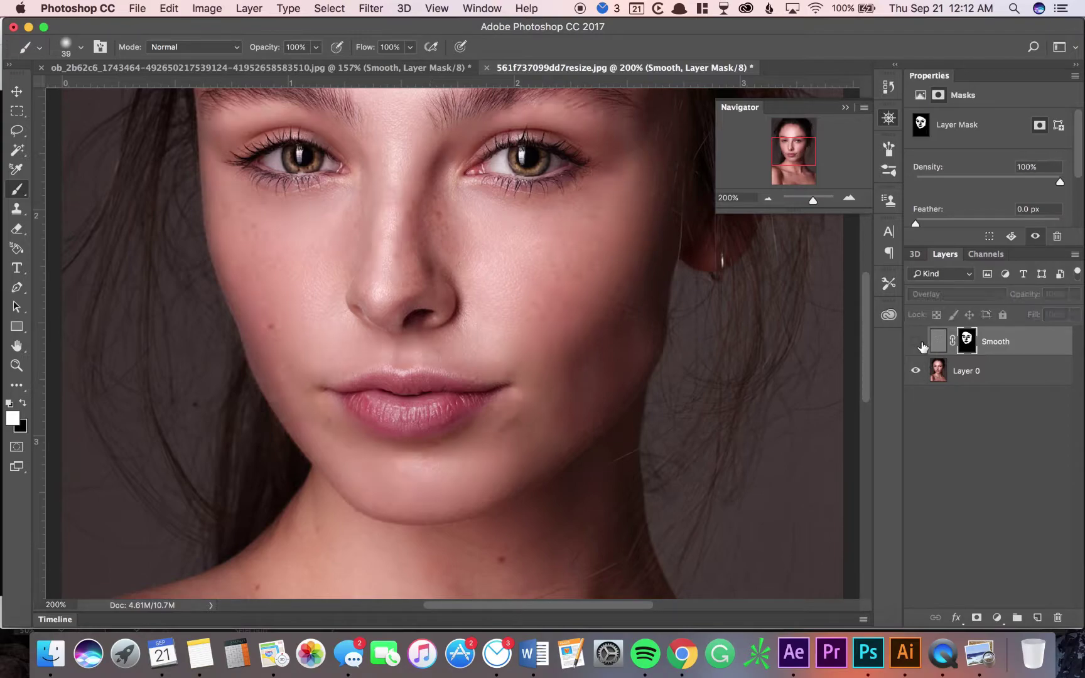
pyautogui.click(921, 343)
# Try painting the shaded side of the nose into the mask in Normal mode, and return the layer to Overlay.
pyautogui.click(948, 294)
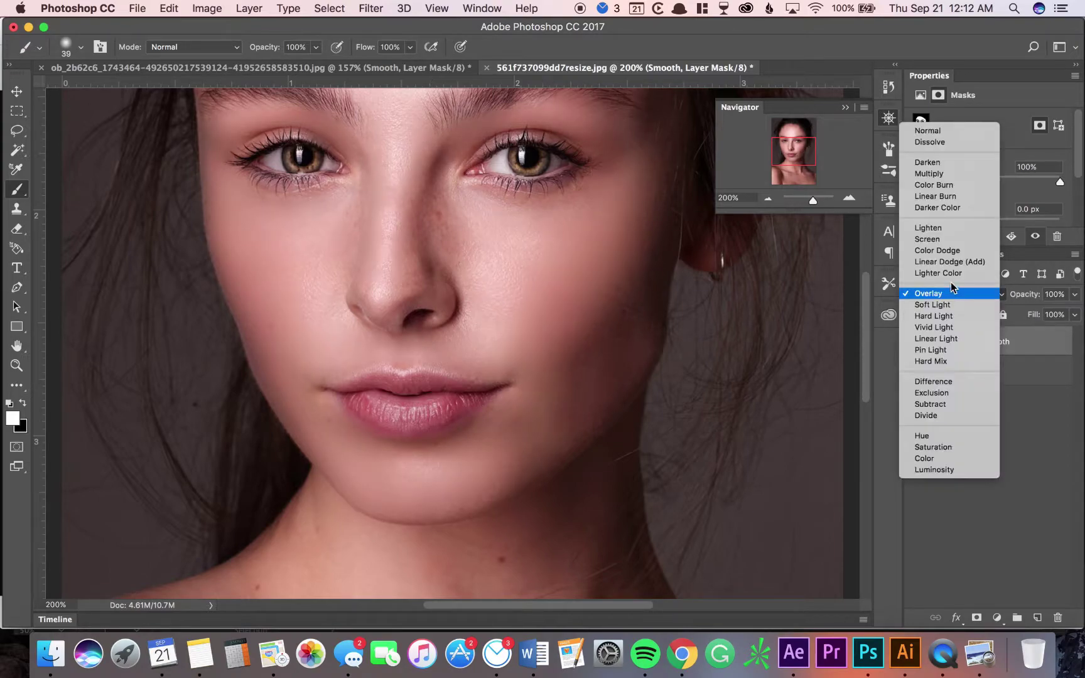
pyautogui.click(941, 127)
pyautogui.moveTo(443, 245)
pyautogui.mouseDown()
pyautogui.moveTo(420, 221)
pyautogui.moveTo(412, 254)
pyautogui.moveTo(437, 259)
pyautogui.moveTo(455, 283)
pyautogui.moveTo(464, 326)
pyautogui.moveTo(461, 253)
pyautogui.moveTo(435, 213)
pyautogui.moveTo(435, 228)
pyautogui.moveTo(431, 165)
pyautogui.mouseUp()
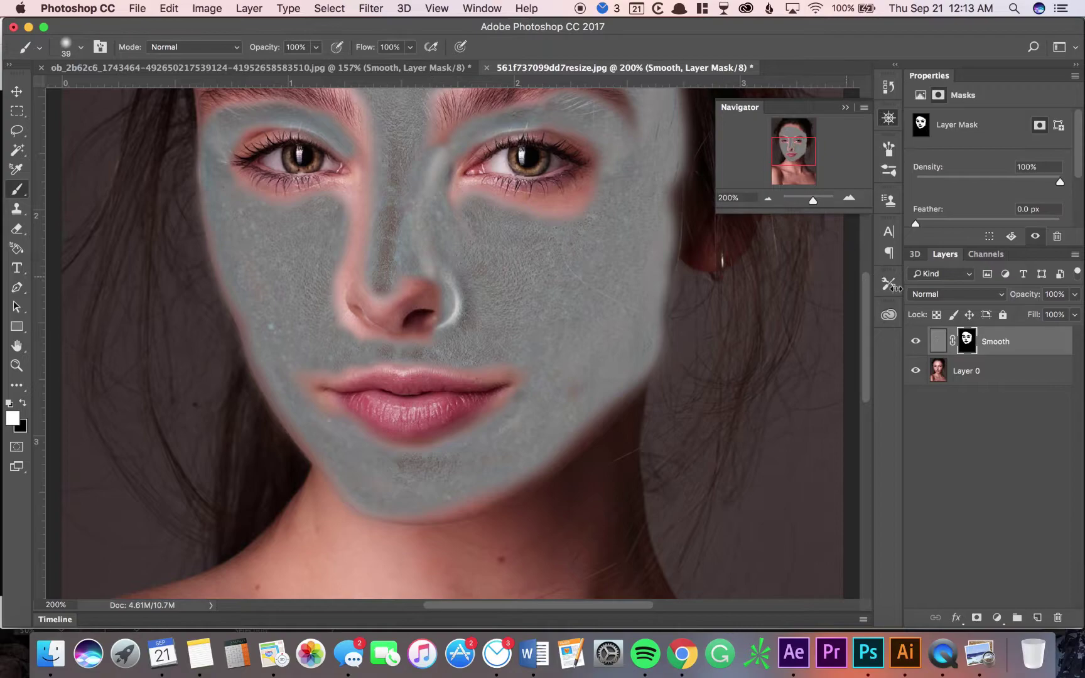
pyautogui.click(940, 294)
pyautogui.click(938, 457)
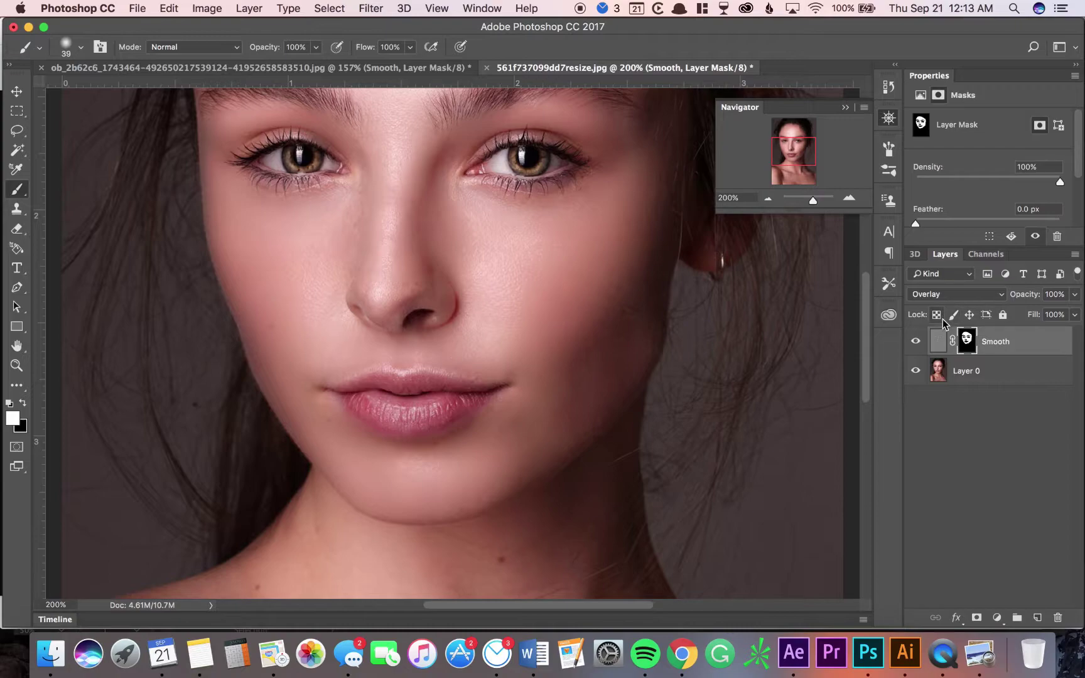
# Undo the extra nose painting on the mask and set the Smooth layer back to Overlay.
pyautogui.press('super+z')
pyautogui.press('super+z')
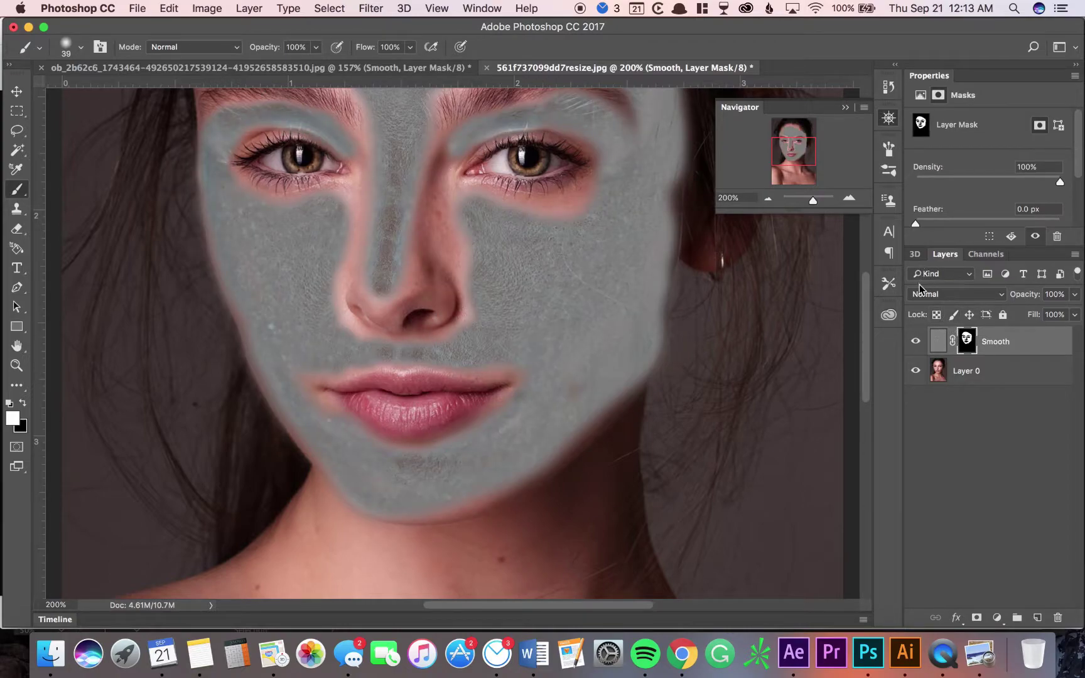
pyautogui.click(953, 294)
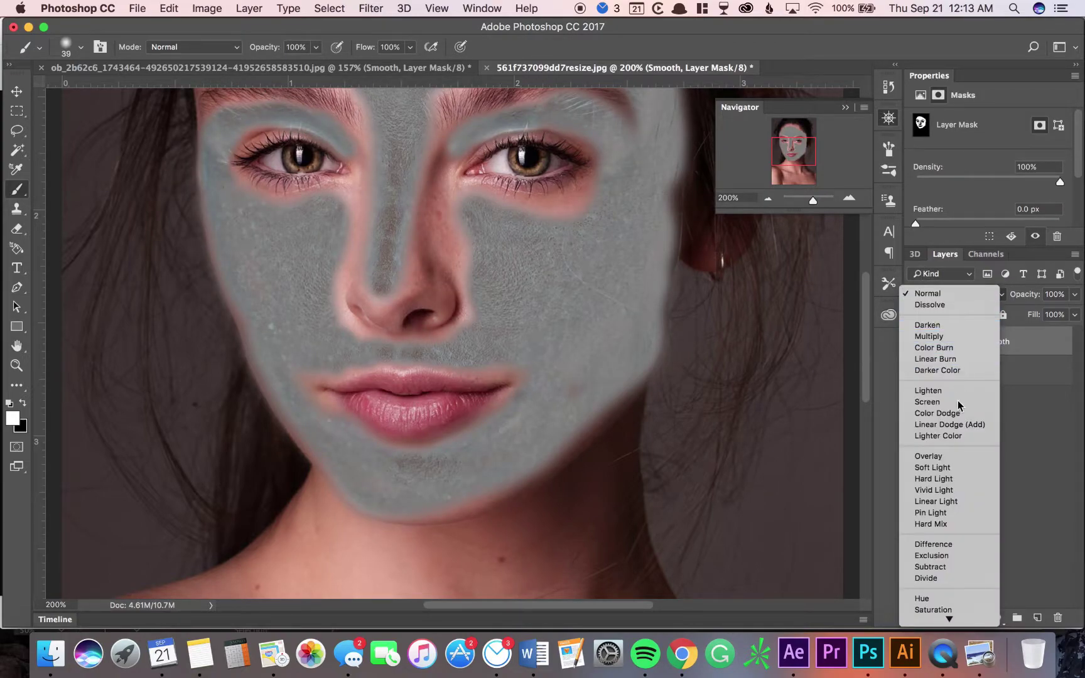
pyautogui.click(947, 457)
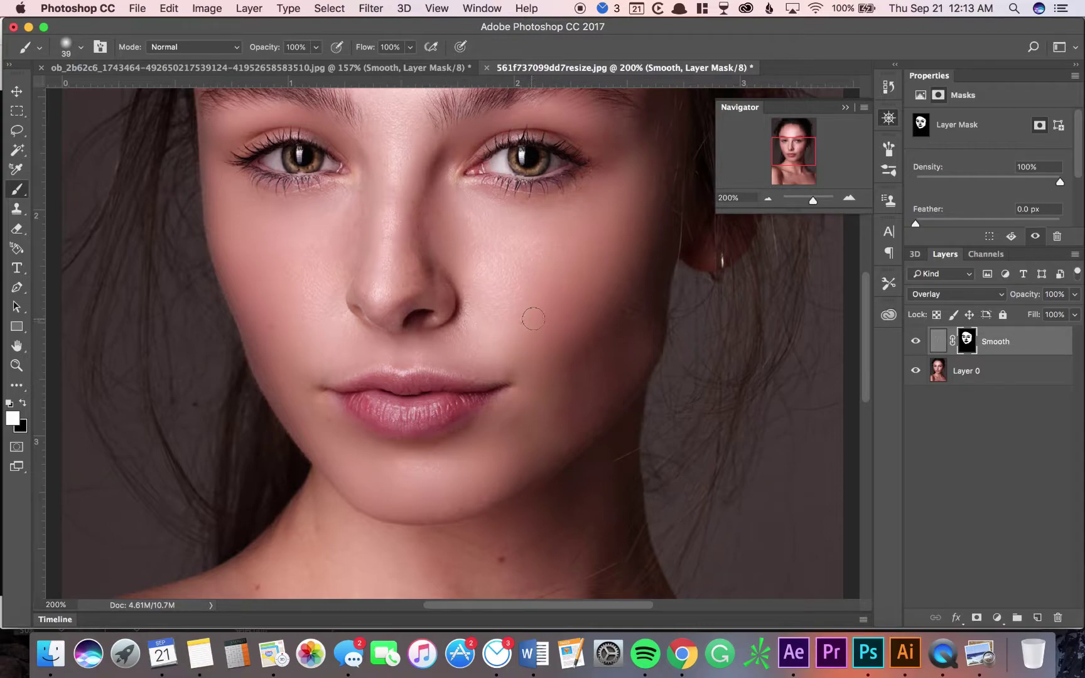
pyautogui.press('super+minus')
pyautogui.press('super+minus')
pyautogui.press('super+minus')
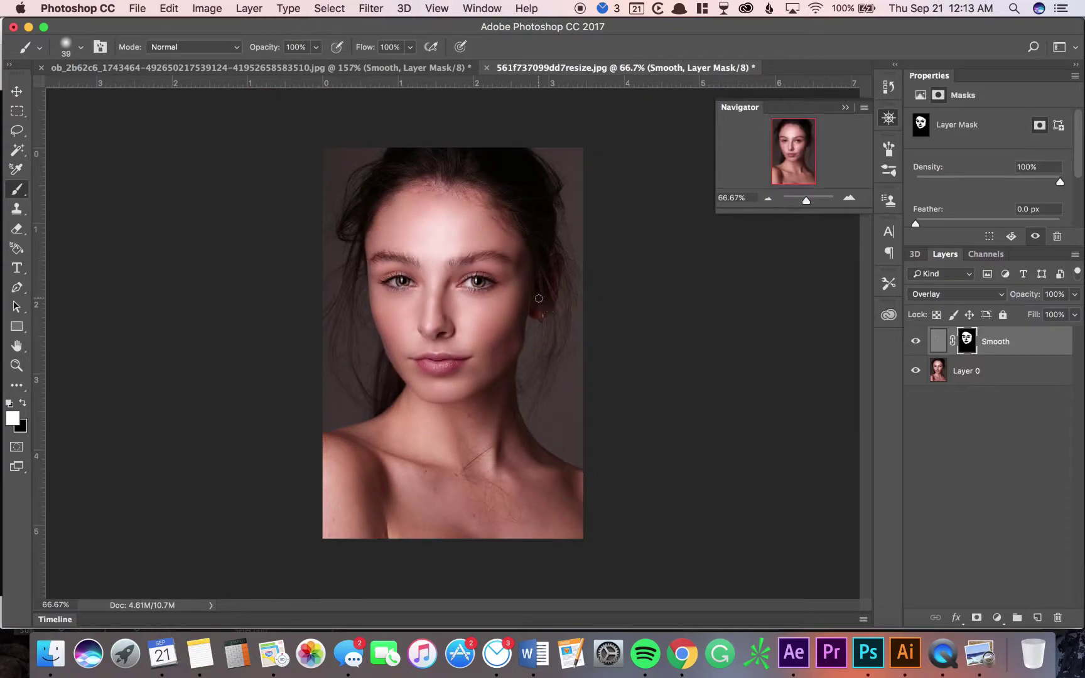